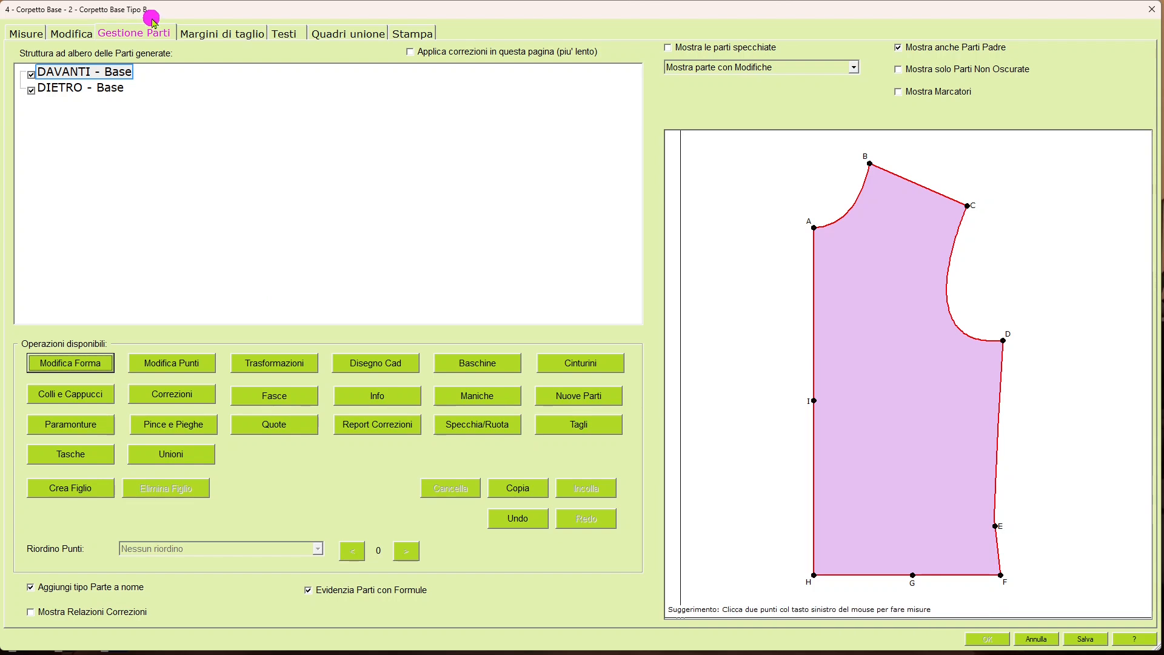
- Start modifying the shape of the DAVANTI - Base part and select shoulder line B-C
left_click(114, 74)
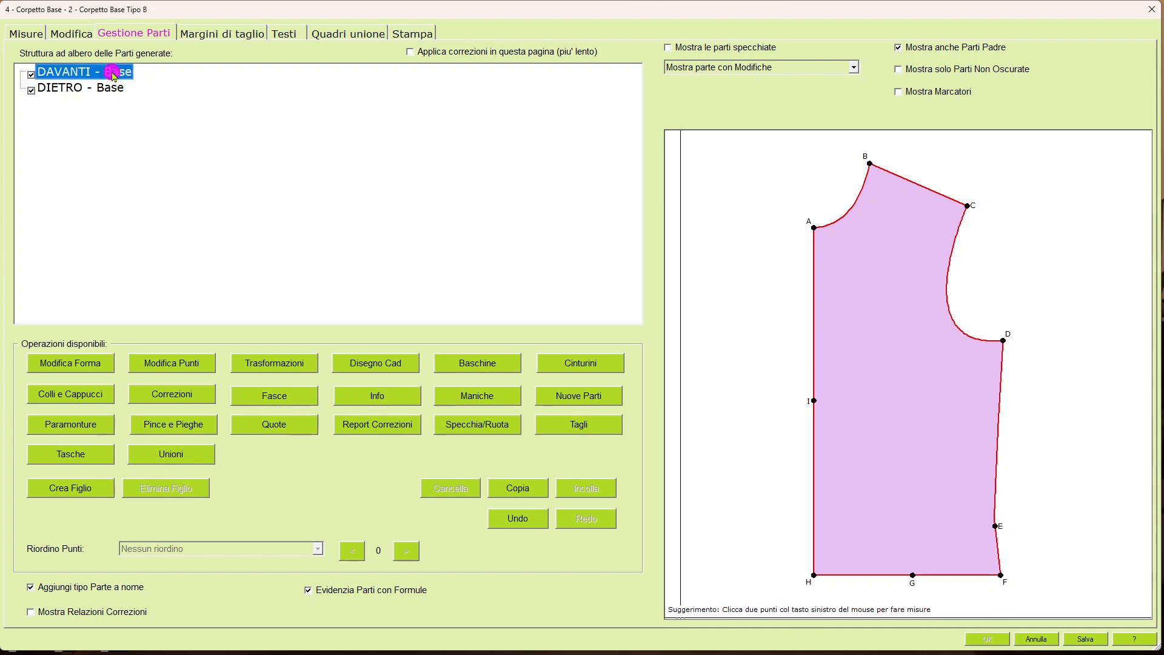
left_click(90, 363)
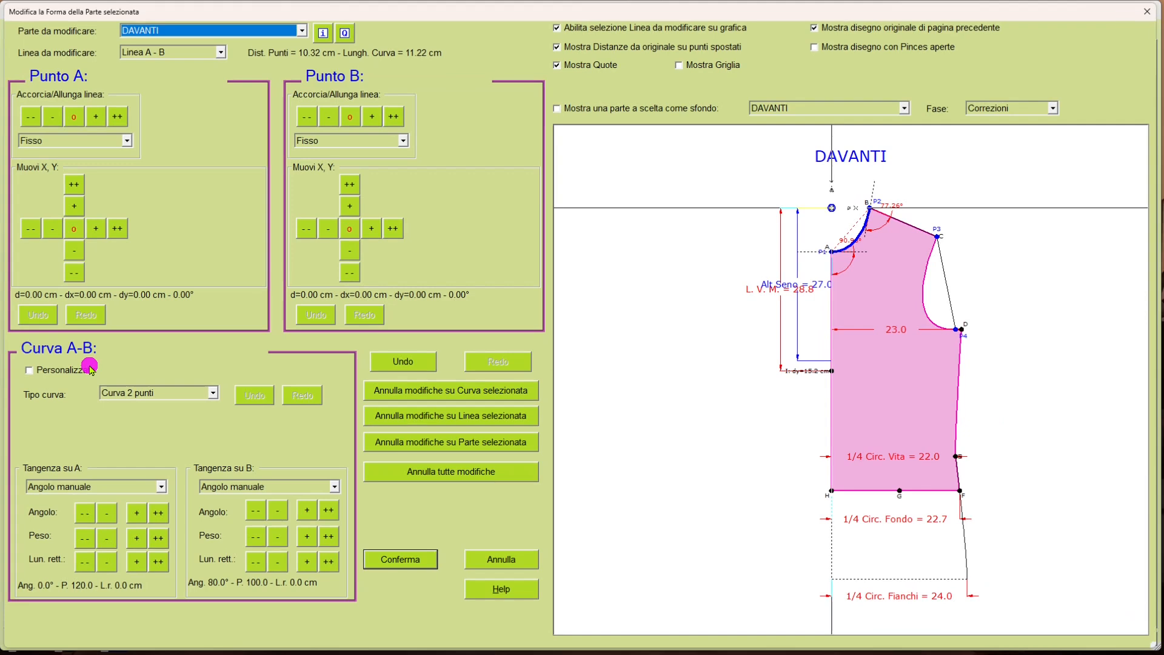
scroll(880, 202, "up", 2)
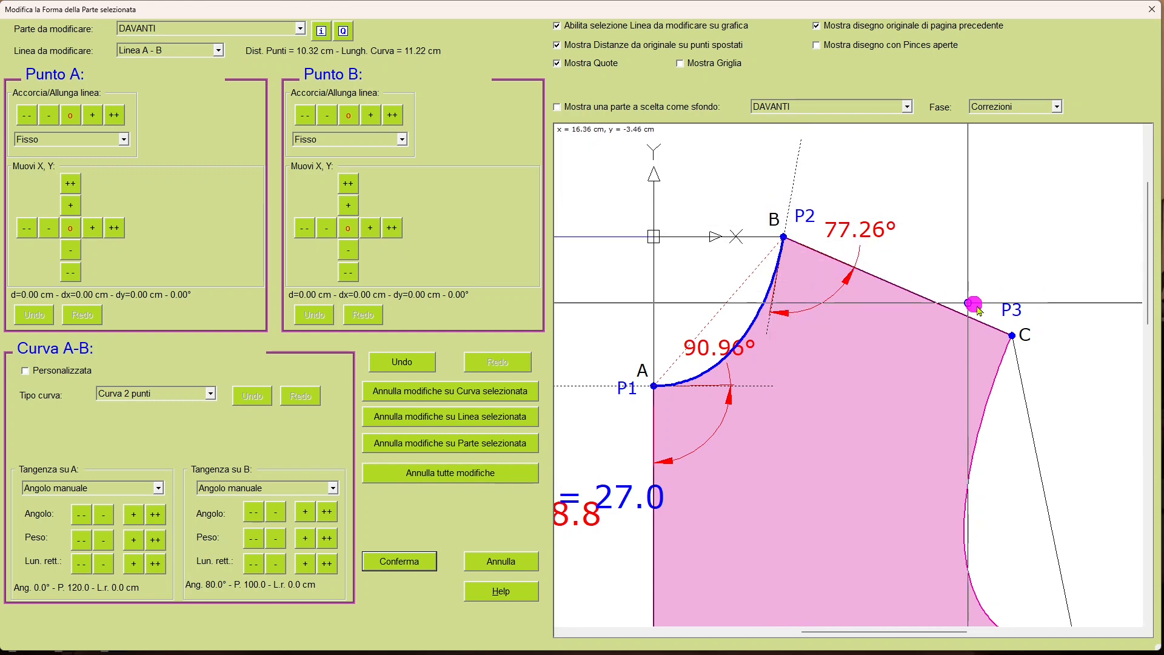
left_click(895, 286)
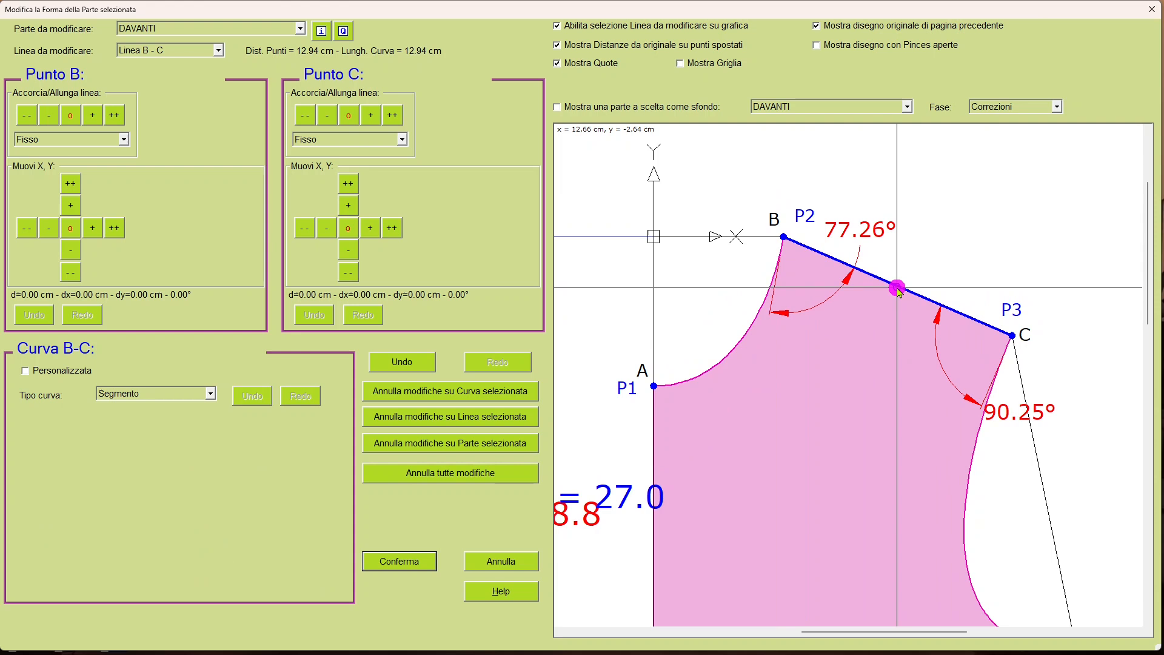
- Shorten shoulder line B-C by 7 cm at point B, keeping its Fisso setting
left_click(77, 139)
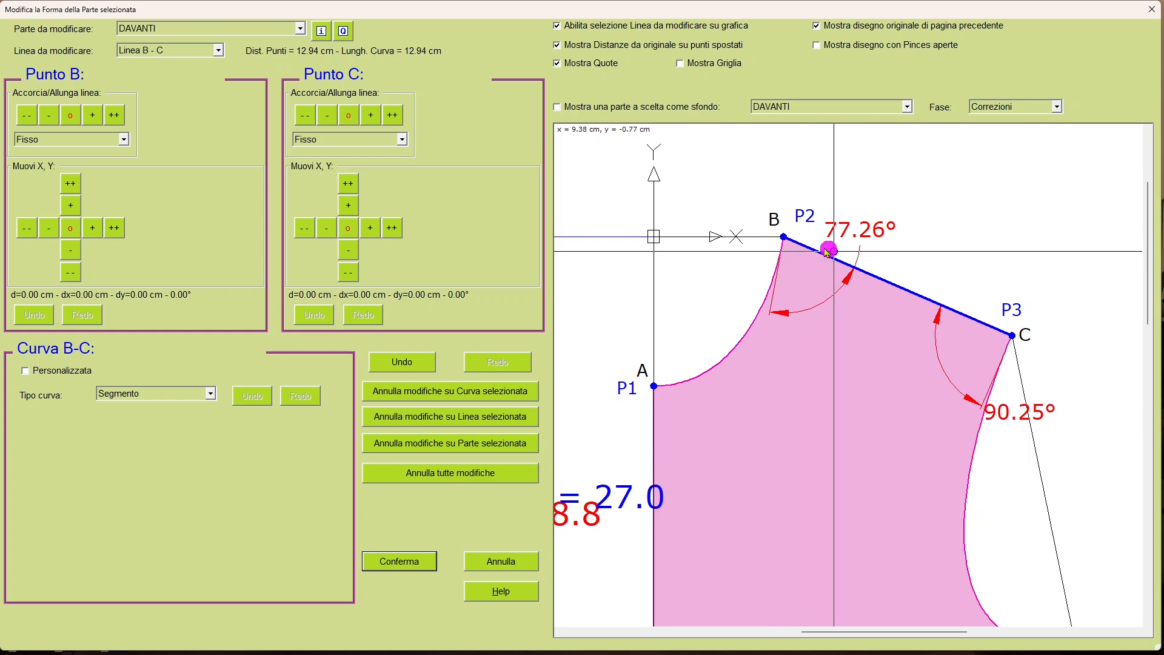
left_click(25, 116)
double_click(27, 115)
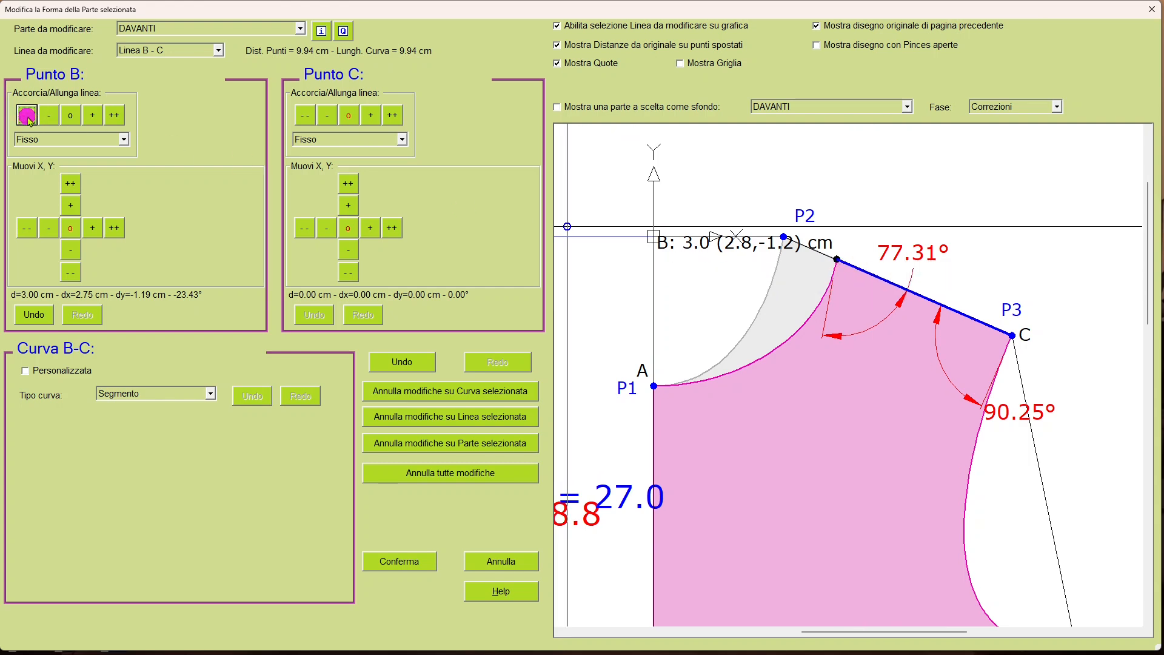
left_click(28, 115)
left_click(28, 115)
left_click(27, 115)
left_click(28, 115)
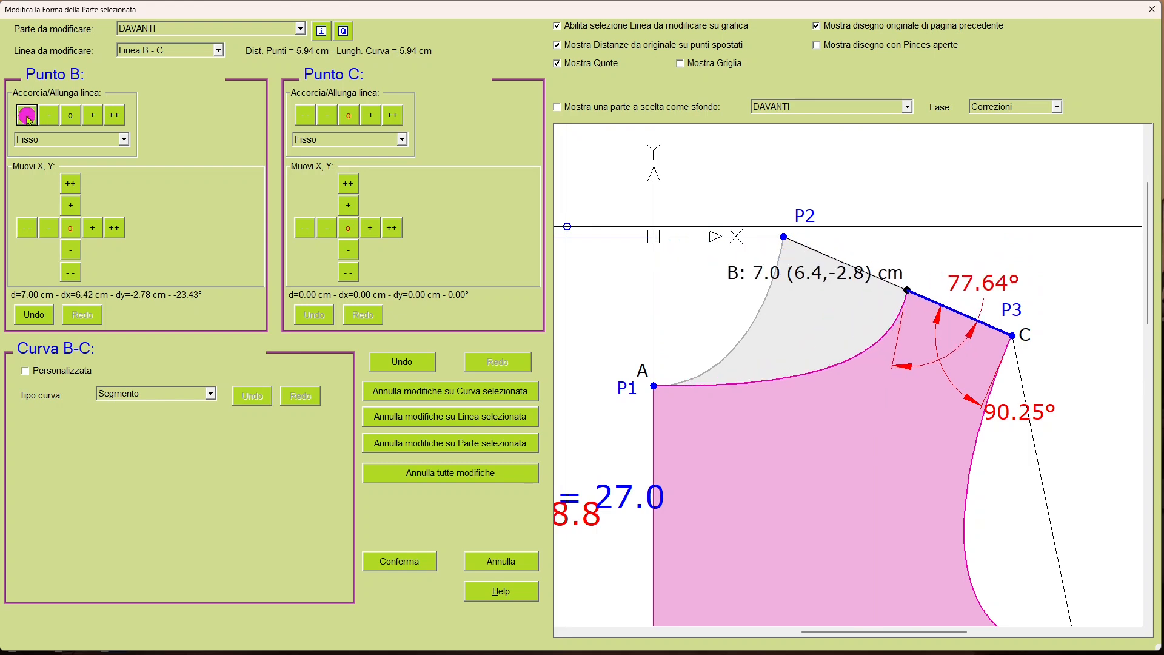
- Change neckline A-B from a two-point curve to a straight line with the Segmento curve type
scroll(751, 278, "up", 5)
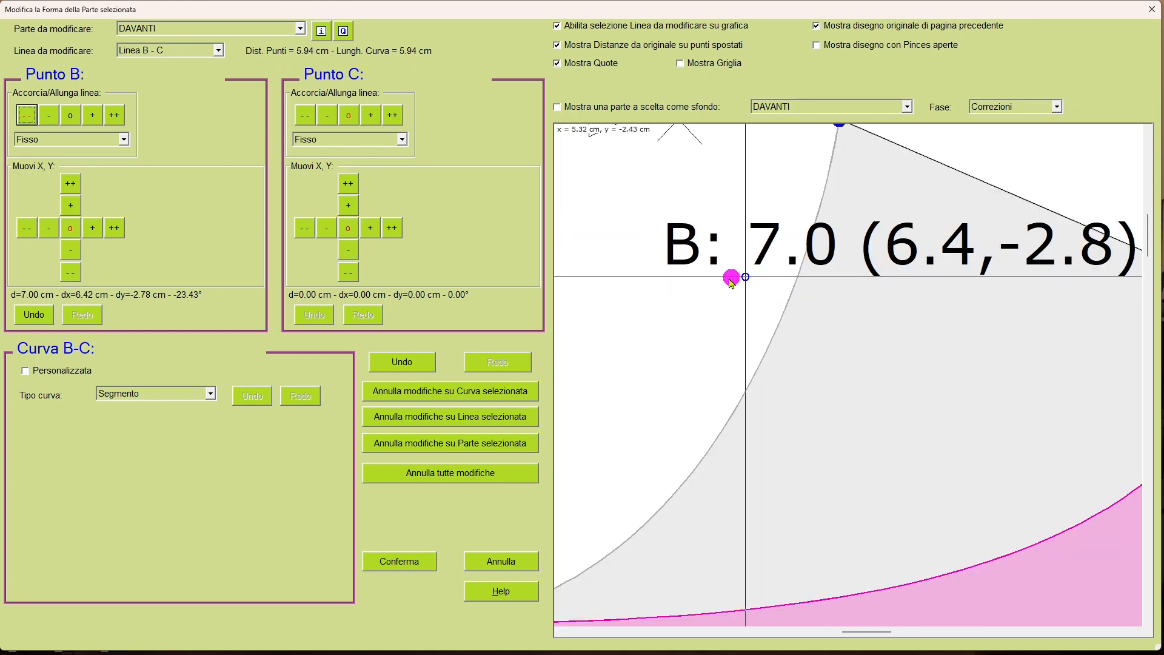
scroll(731, 282, "down", 5)
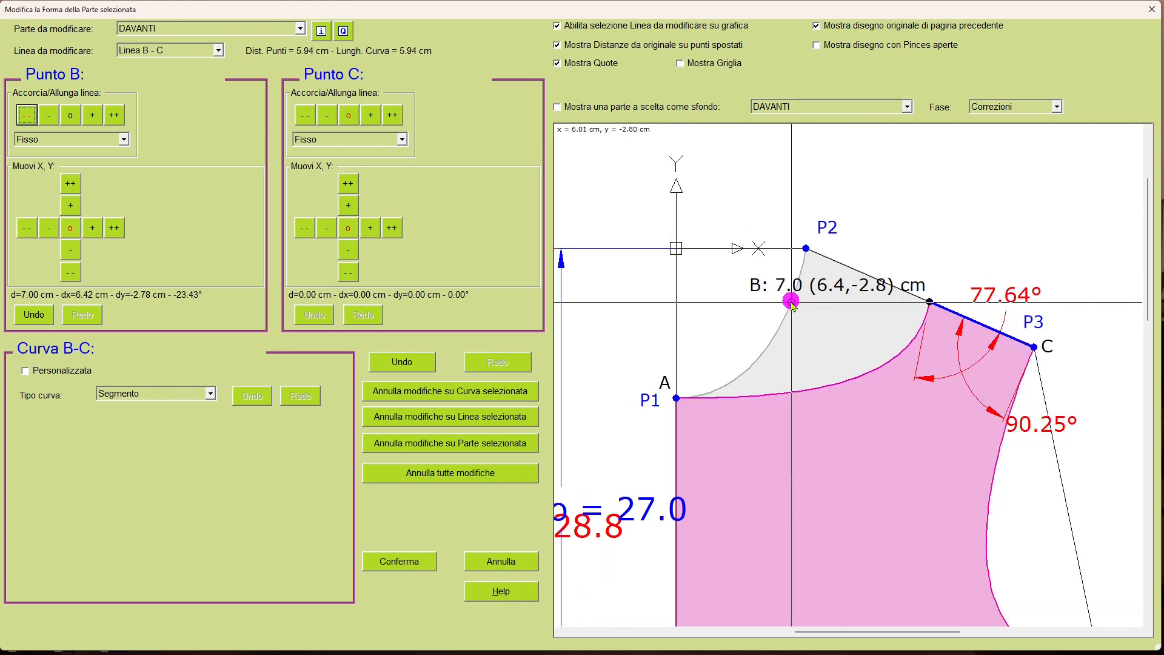
scroll(793, 304, "down", 2)
left_click(760, 367)
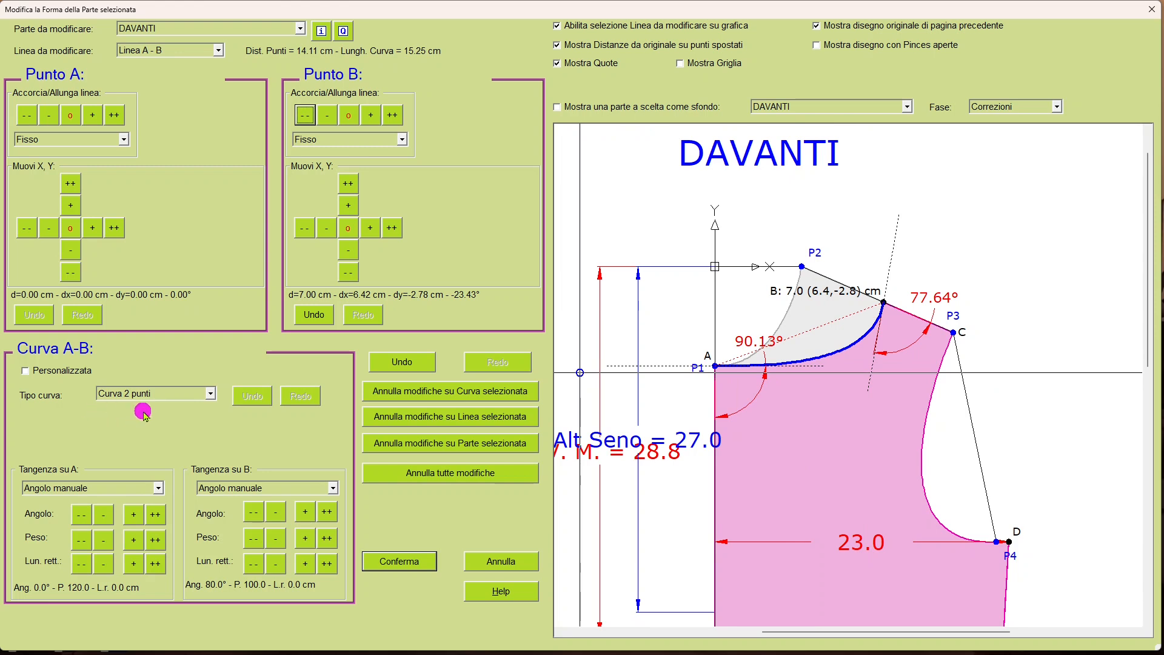
left_click(209, 394)
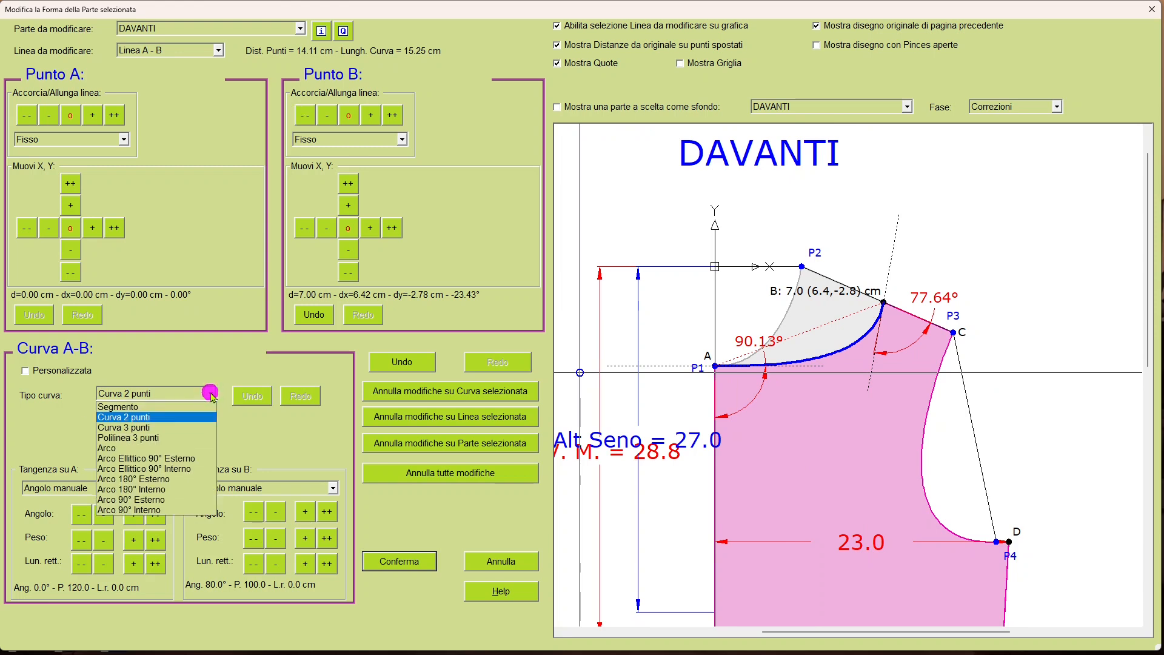
left_click(148, 408)
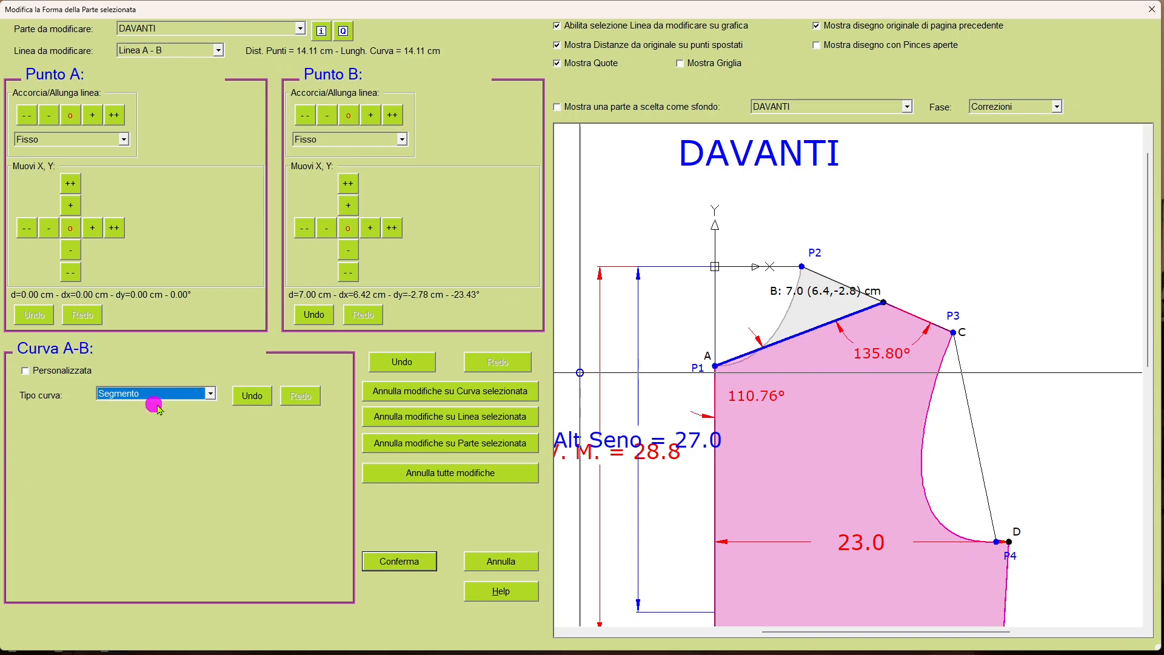
left_click(759, 348)
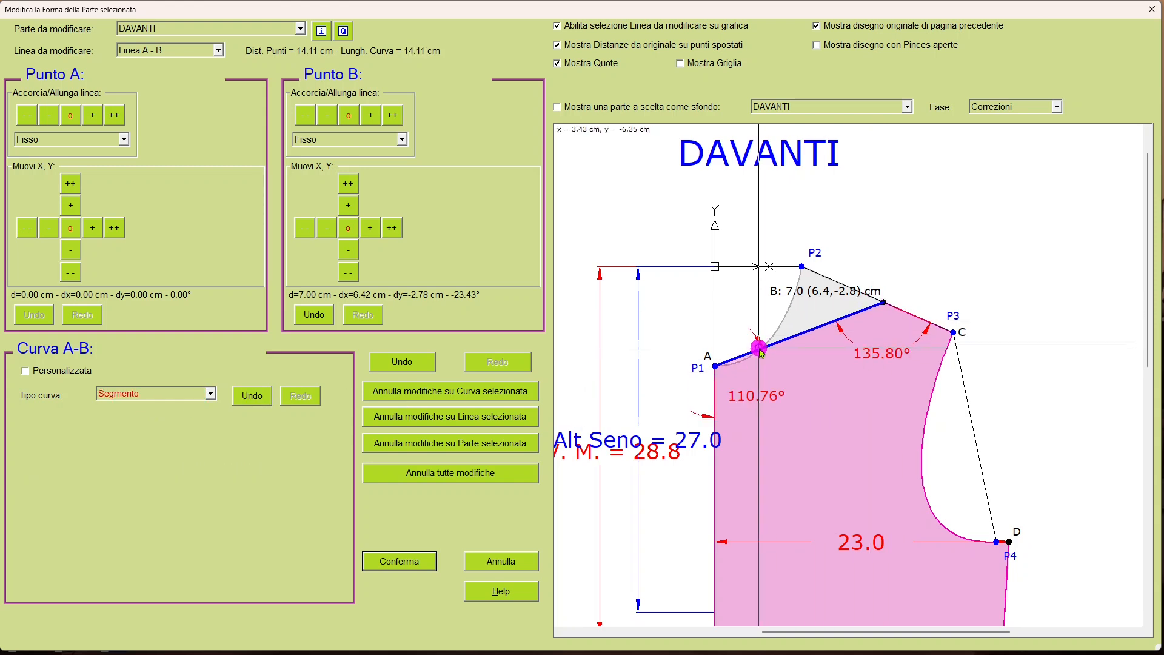
- Select centre-front line I-A and reset point I's displacement to zero
left_click(715, 401)
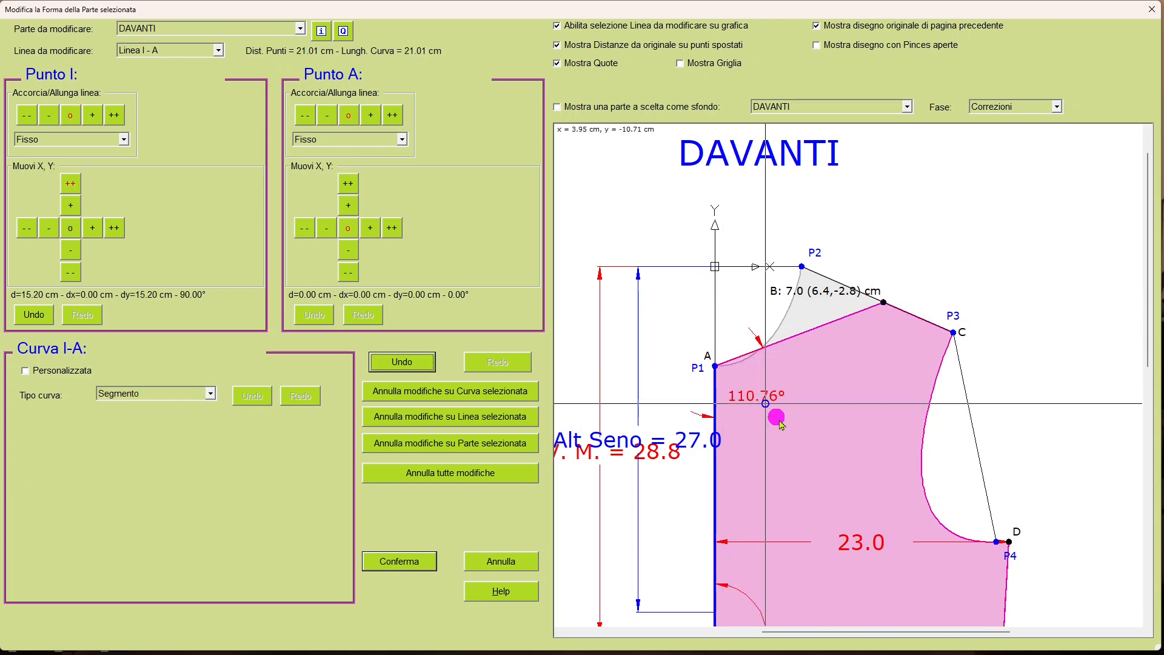
scroll(778, 423, "down", 5)
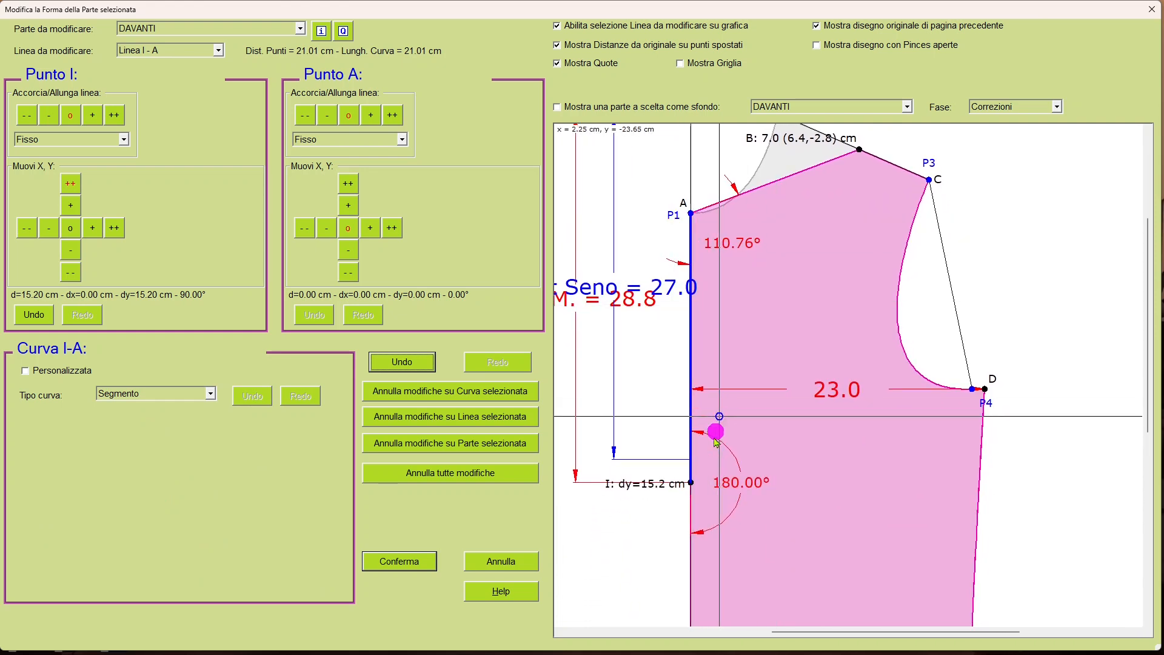
scroll(719, 442, "down", 2, "ctrl")
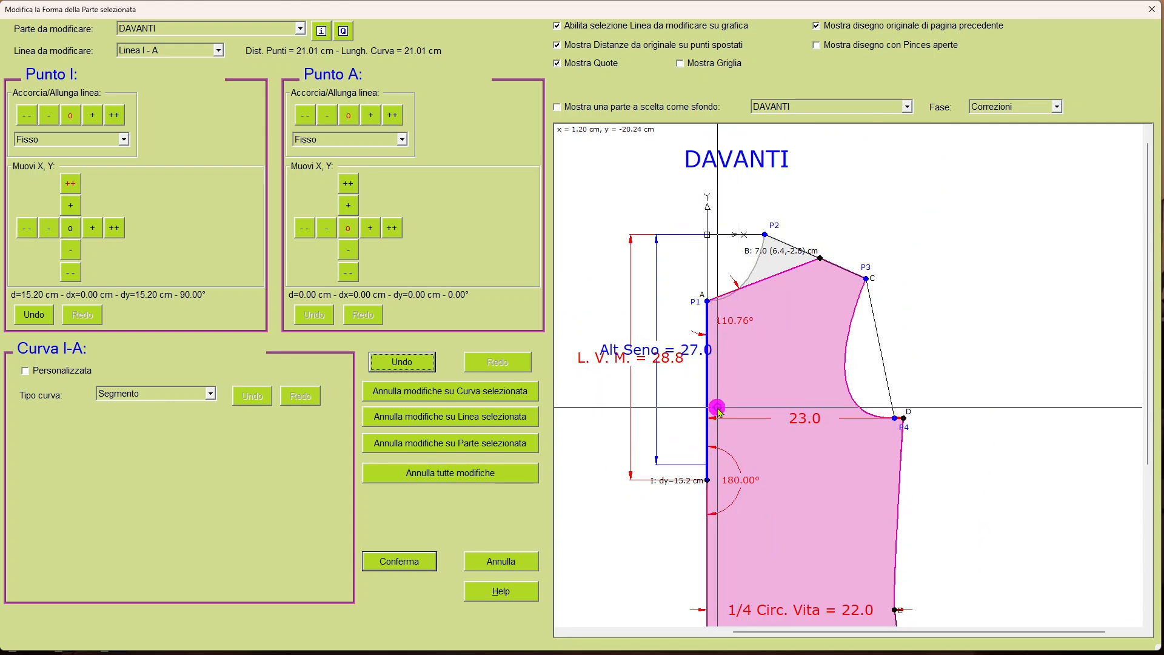
left_click_drag(719, 410, 719, 412)
left_click(369, 229)
- Move point A down 18 cm along the centre front
left_click(348, 273)
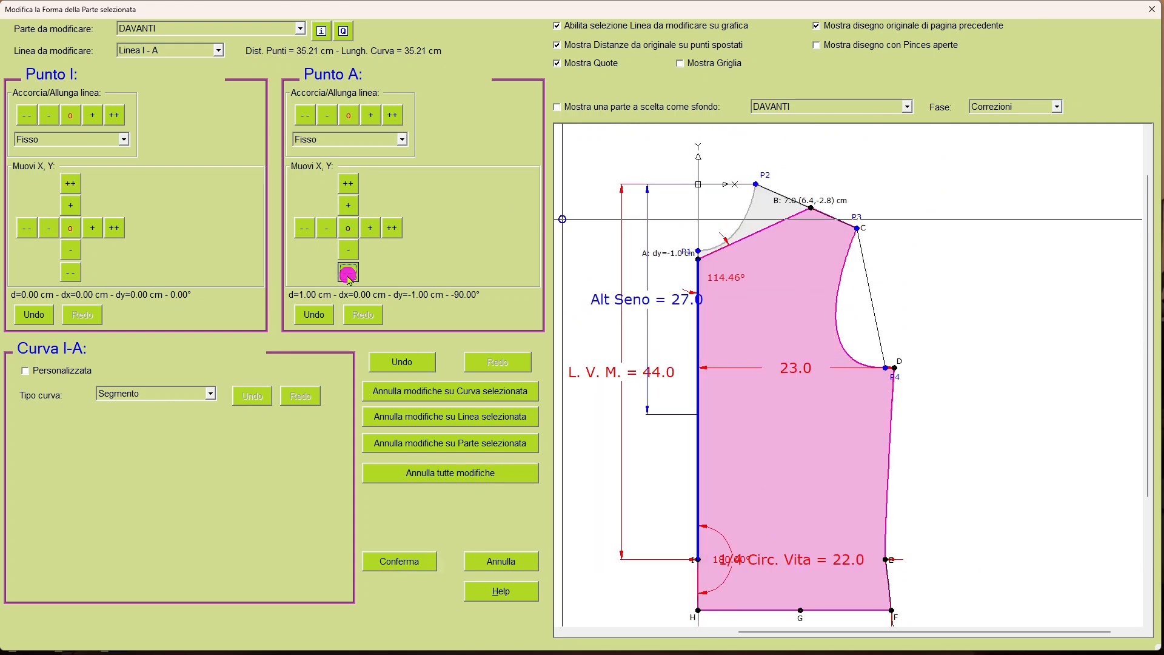
left_click(349, 273)
left_click(349, 273)
left_click(349, 273)
left_click(348, 273)
left_click(348, 273)
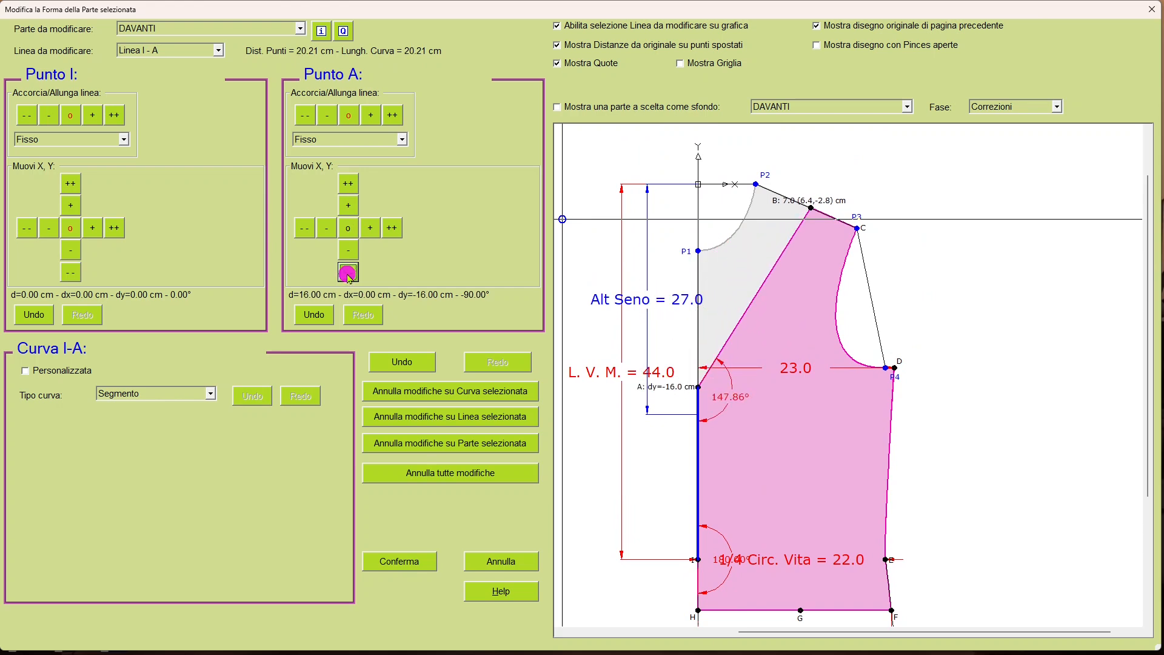
left_click(348, 273)
left_click(349, 273)
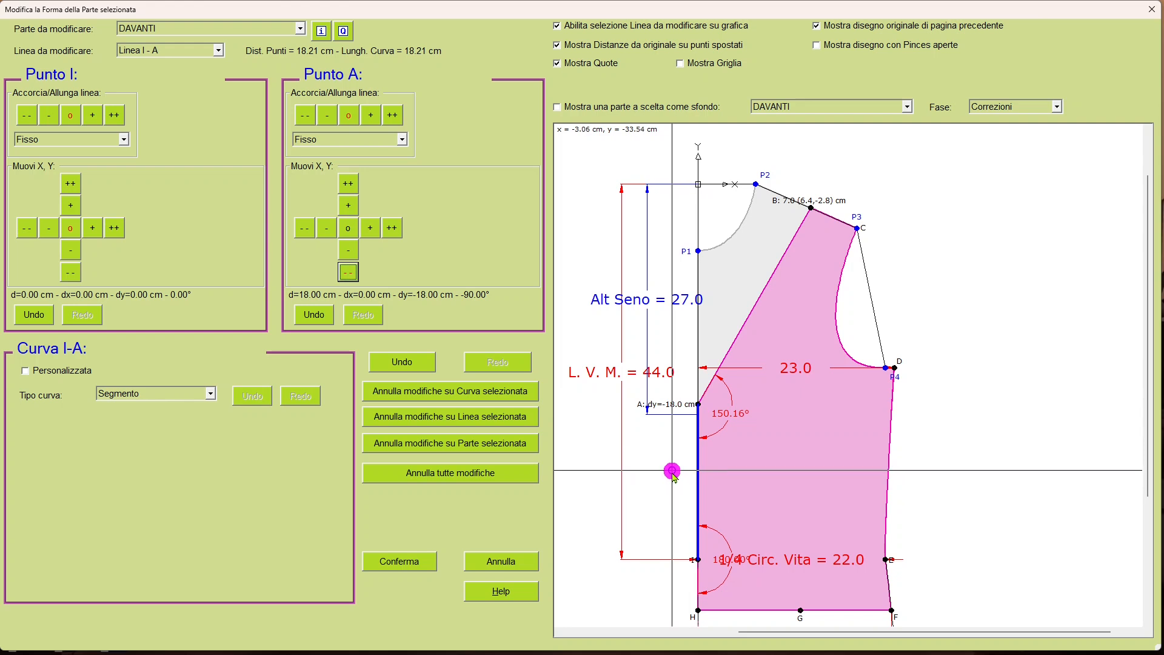
- Lower point A further below the bust-height line, to a total vertical displacement of -22 cm
scroll(670, 470, "up", 3)
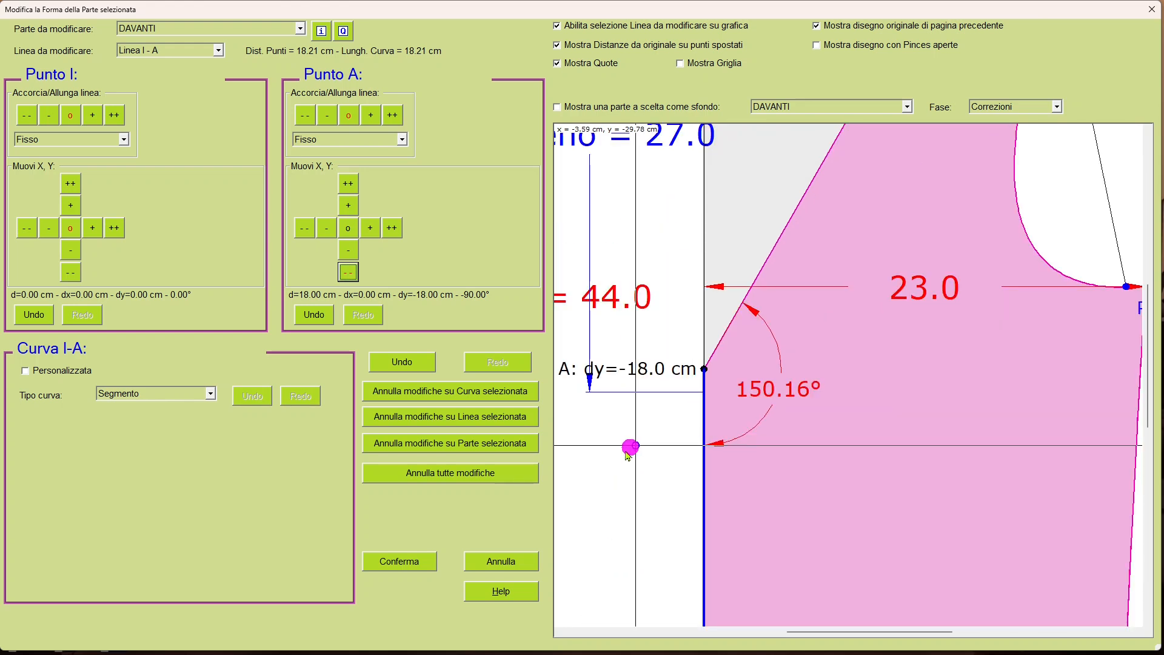
left_click_drag(687, 400, 687, 379)
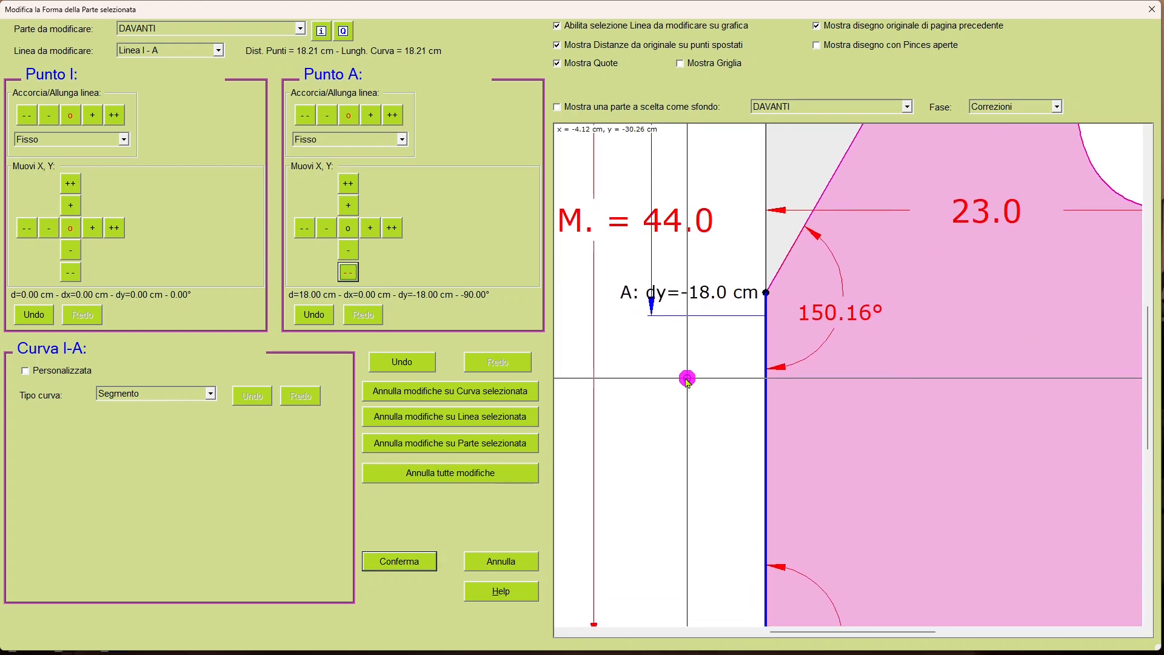
left_click(348, 273)
left_click(348, 274)
left_click(349, 274)
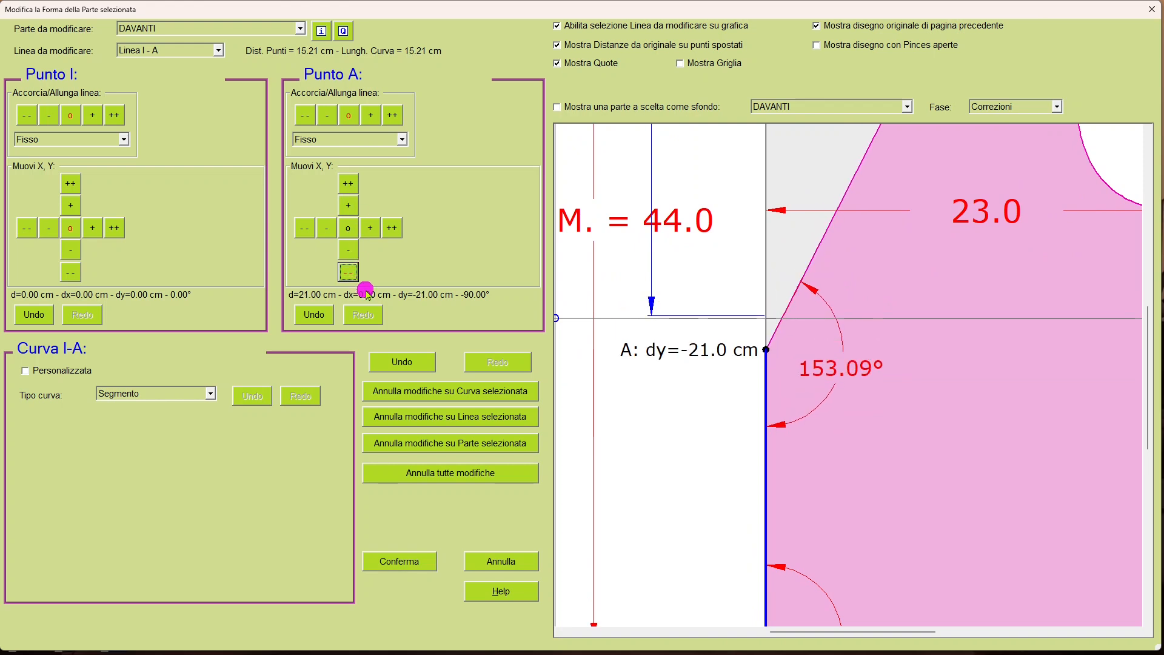
left_click(350, 274)
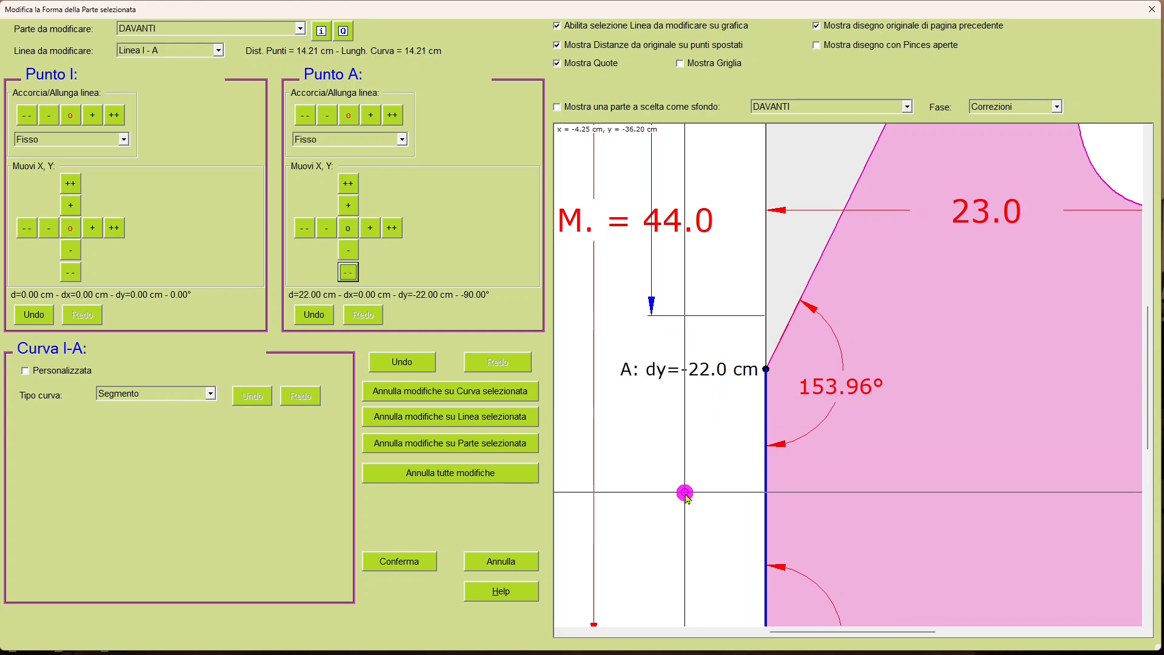
- Move point A 2 cm horizontally inward from the centre front
scroll(683, 489, "down", 2)
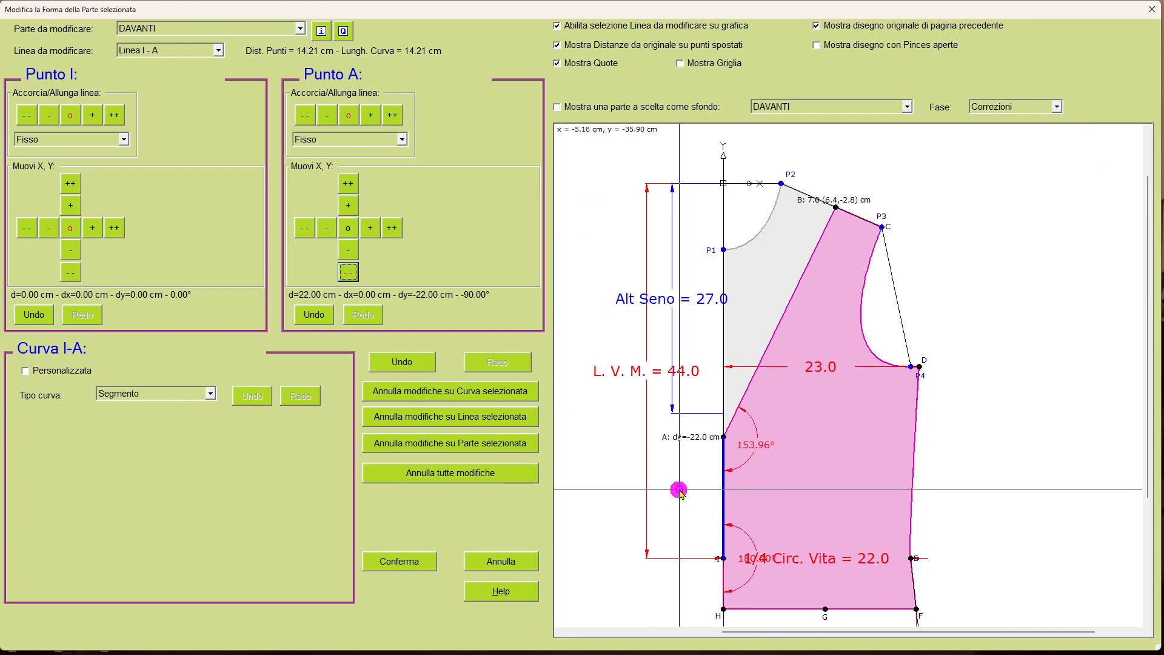
scroll(681, 489, "up", 3)
middle_click_drag(726, 436, 681, 455)
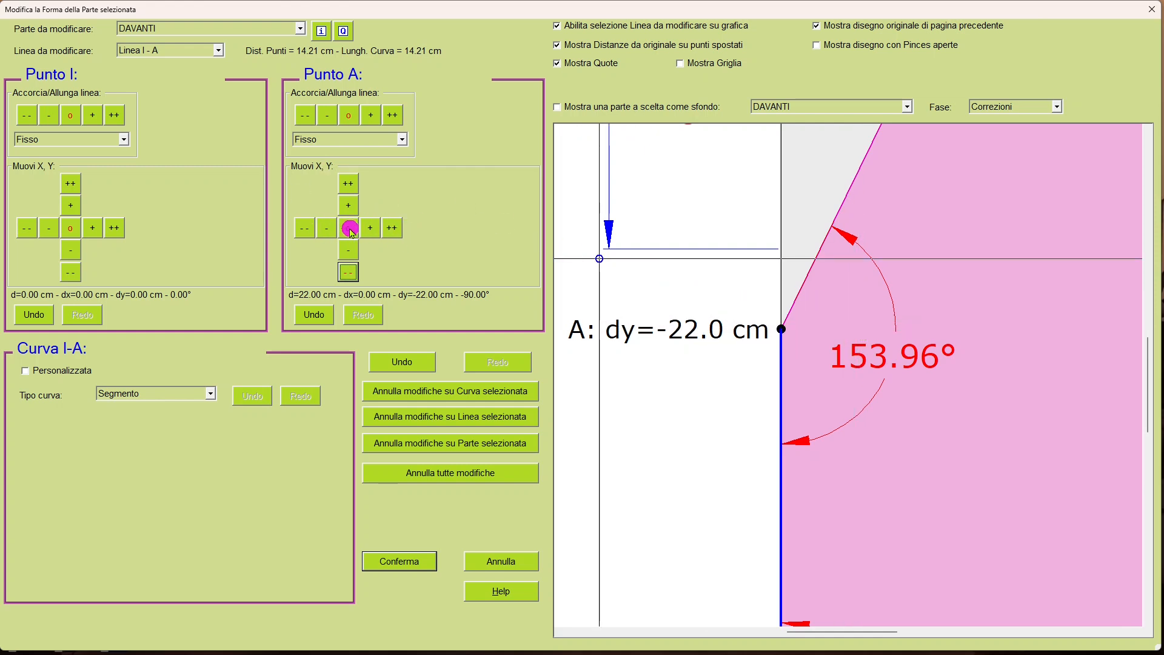
left_click(392, 228)
left_click(392, 229)
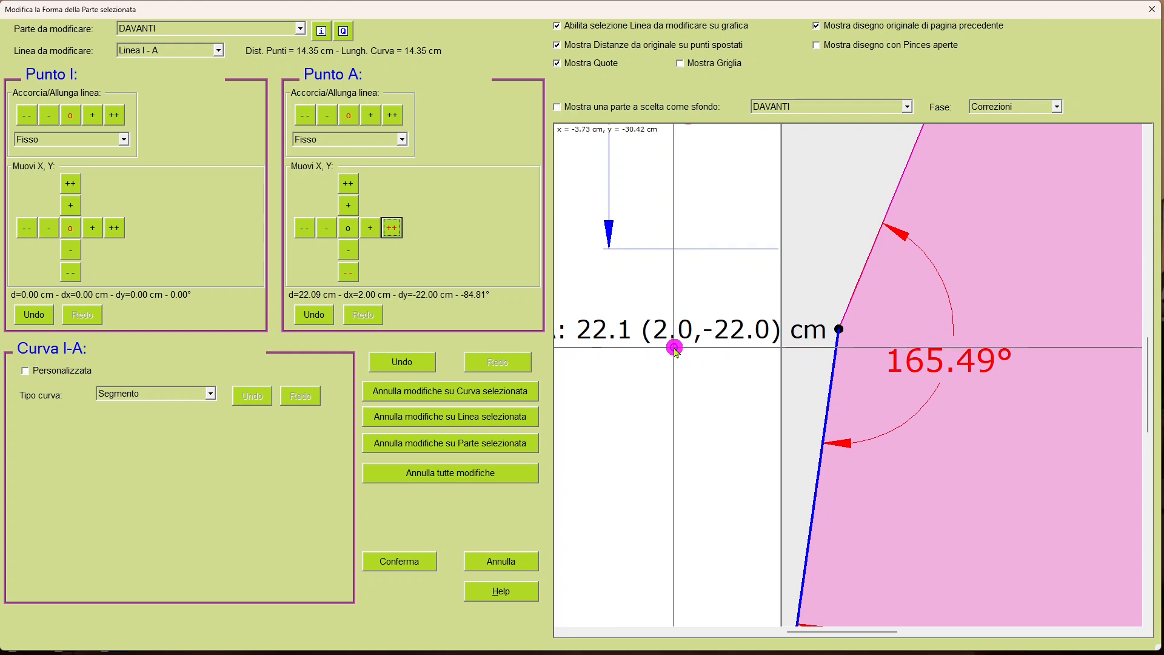
- Raise point I 14 cm along the centre front towards the level of point A
scroll(744, 364, "down", 5)
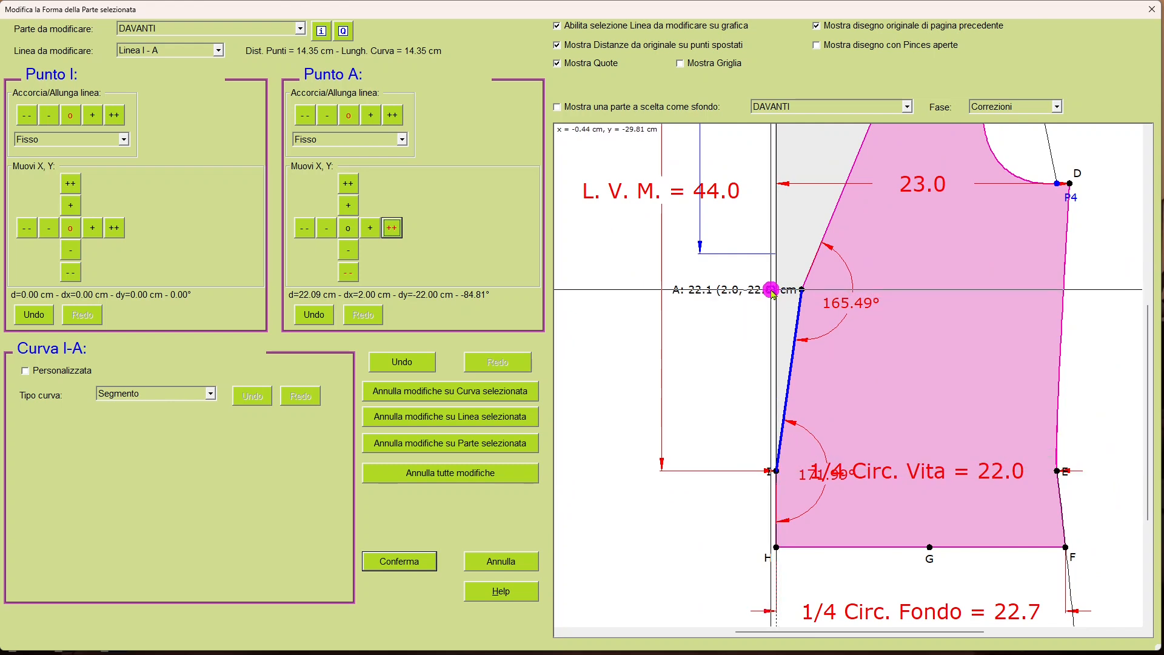
scroll(769, 292, "up", 2)
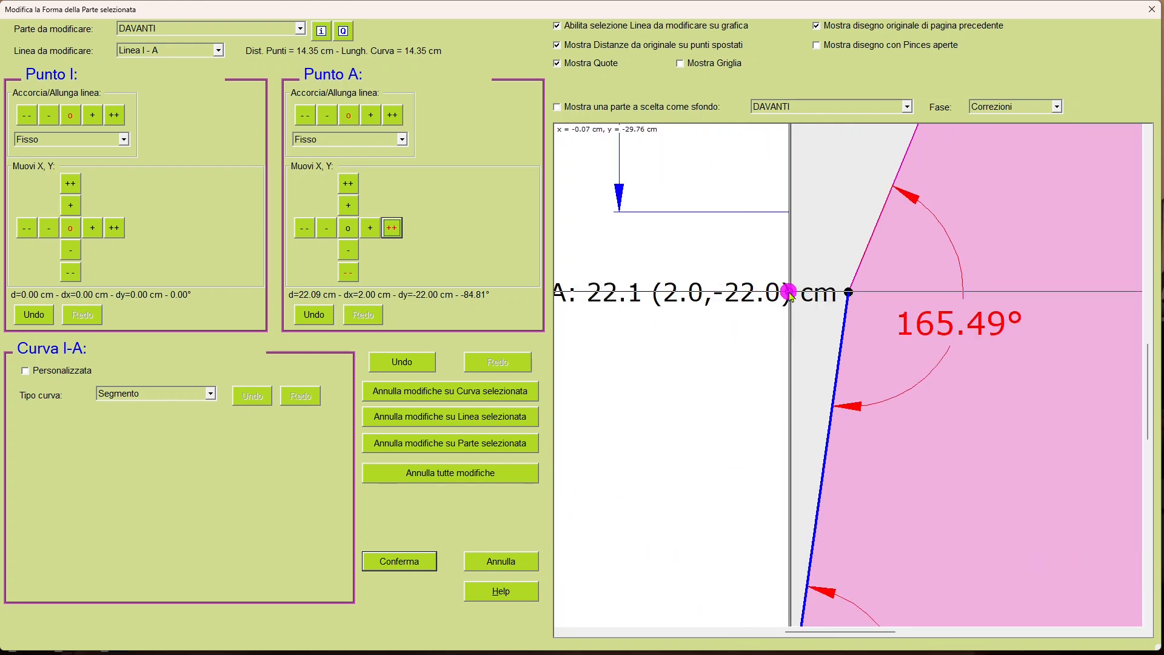
scroll(791, 293, "down", 2)
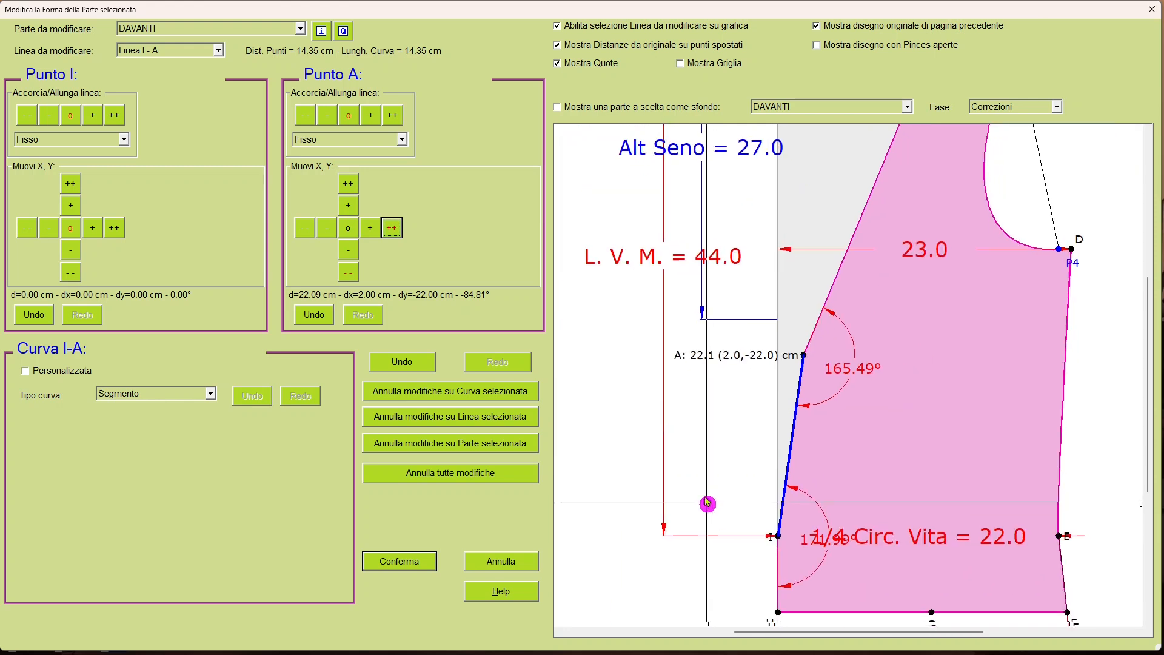
left_click(71, 184)
left_click(71, 183)
left_click(70, 183)
left_click(71, 184)
left_click(71, 184)
left_click(71, 184)
left_click(71, 184)
left_click(71, 184)
left_click(71, 183)
left_click(71, 184)
left_click(71, 184)
left_click(71, 184)
left_click(71, 184)
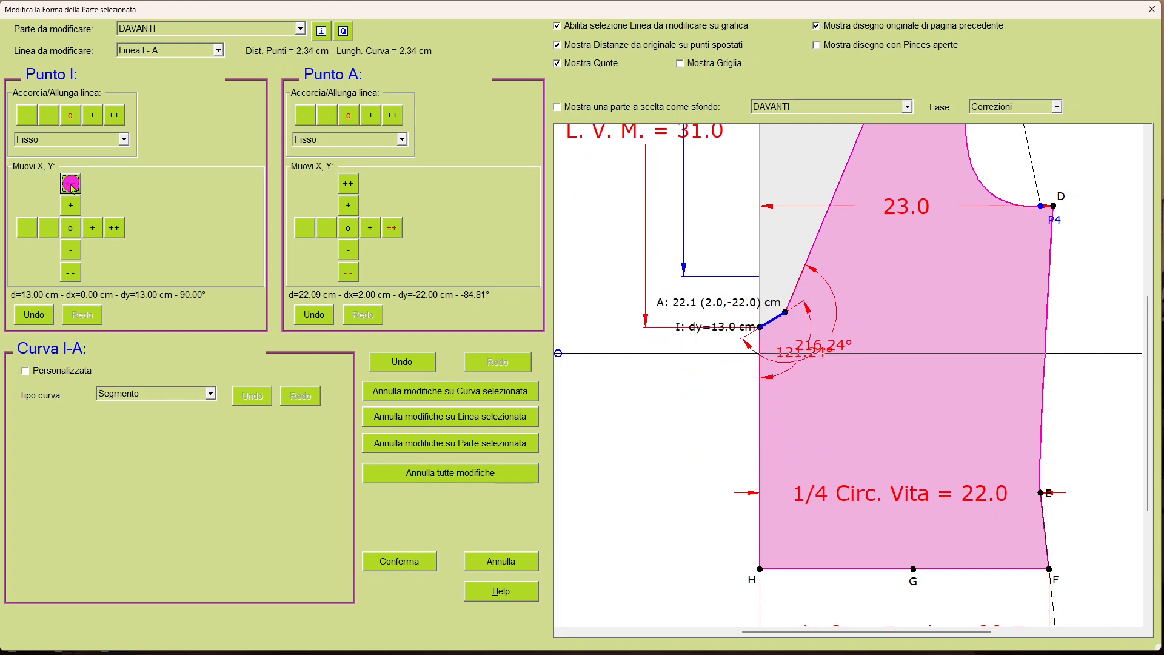
left_click(71, 183)
- Fine-tune point I's upward displacement to 14.2 cm and confirm the shape changes to DAVANTI
scroll(738, 337, "up", 5)
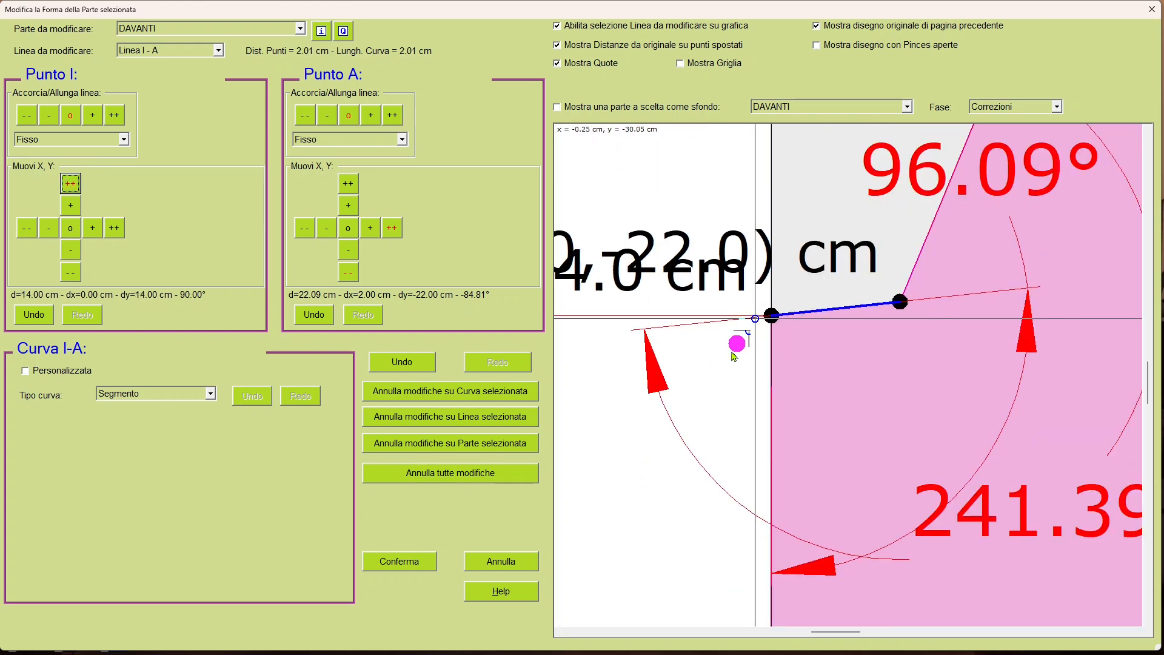
left_click(71, 206)
left_click(71, 206)
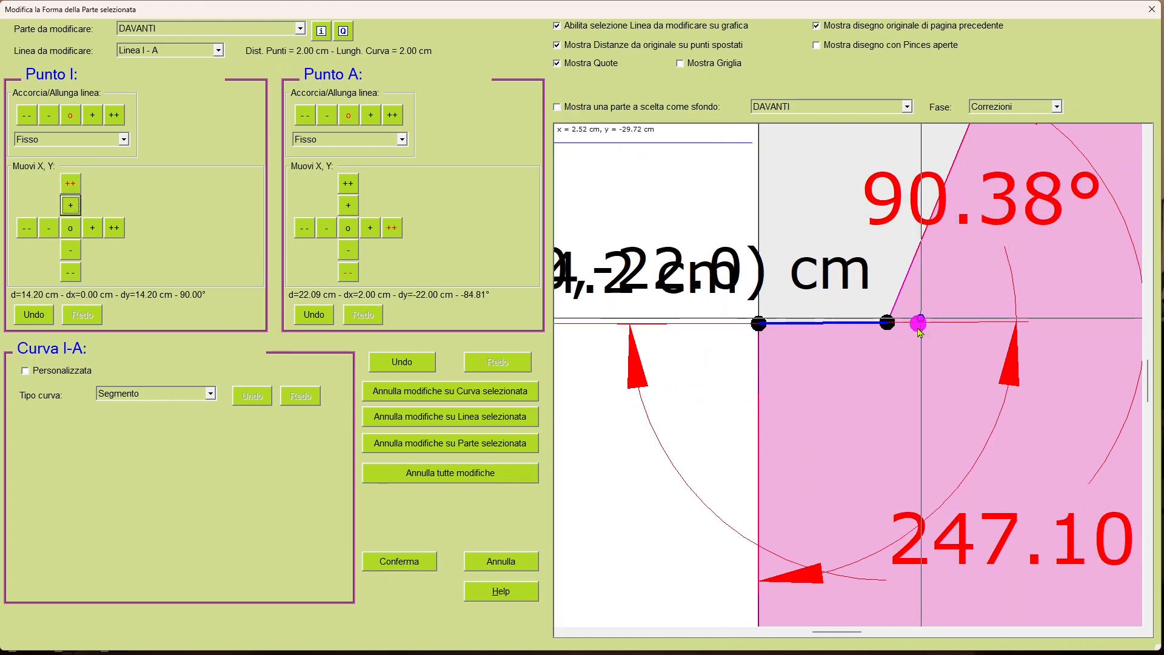
scroll(897, 396, "down", 5)
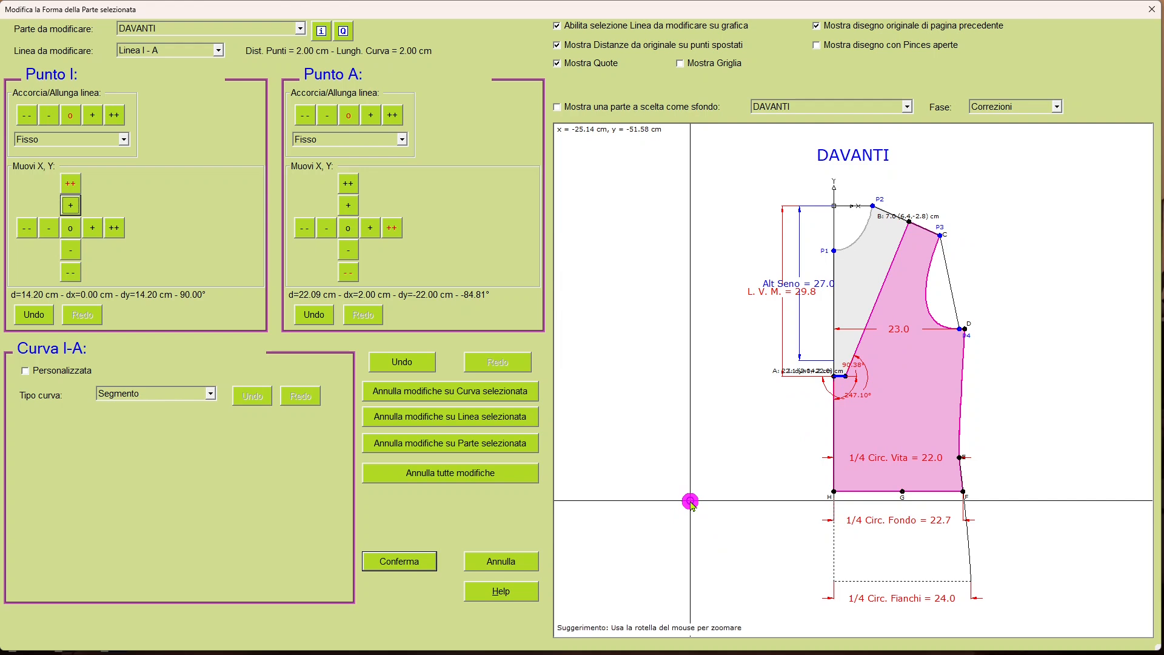
left_click(407, 562)
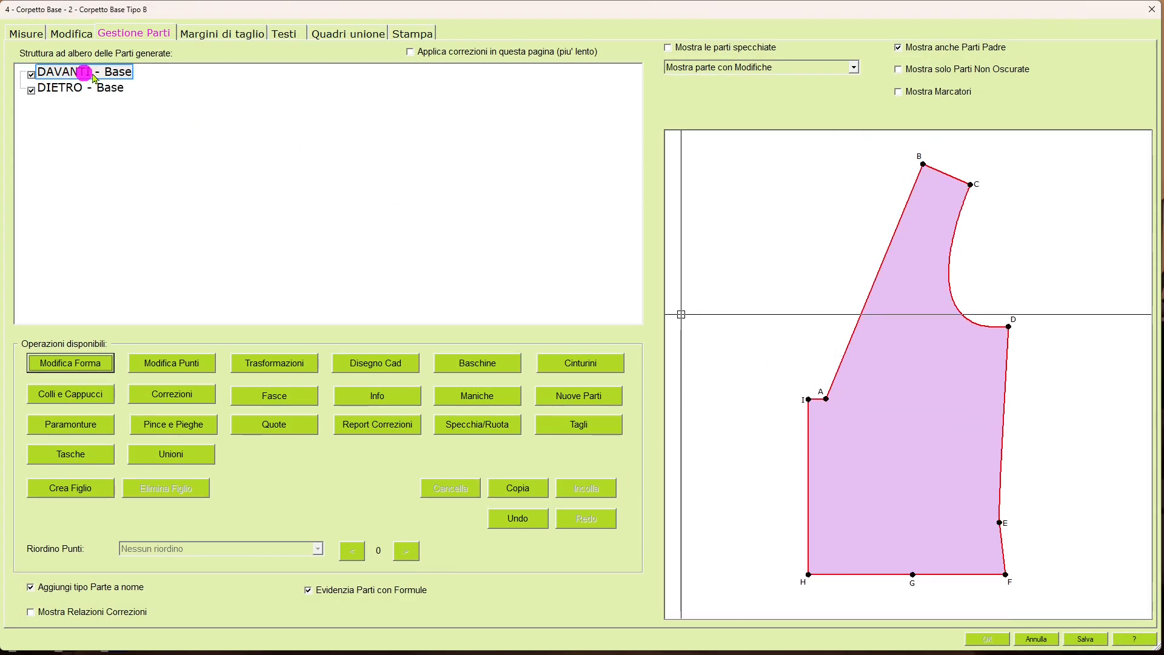
- Start a Fascia on the DAVANTI part along the neckline, with the point interval from Punto A to Punto B
left_click(117, 72)
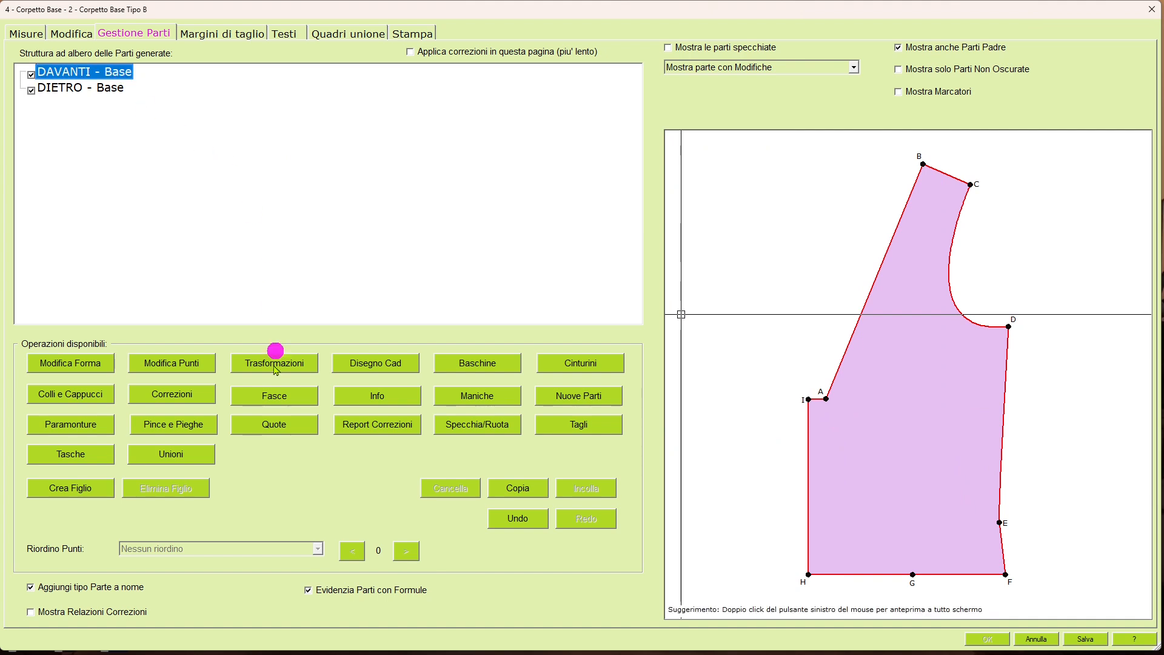
left_click(293, 395)
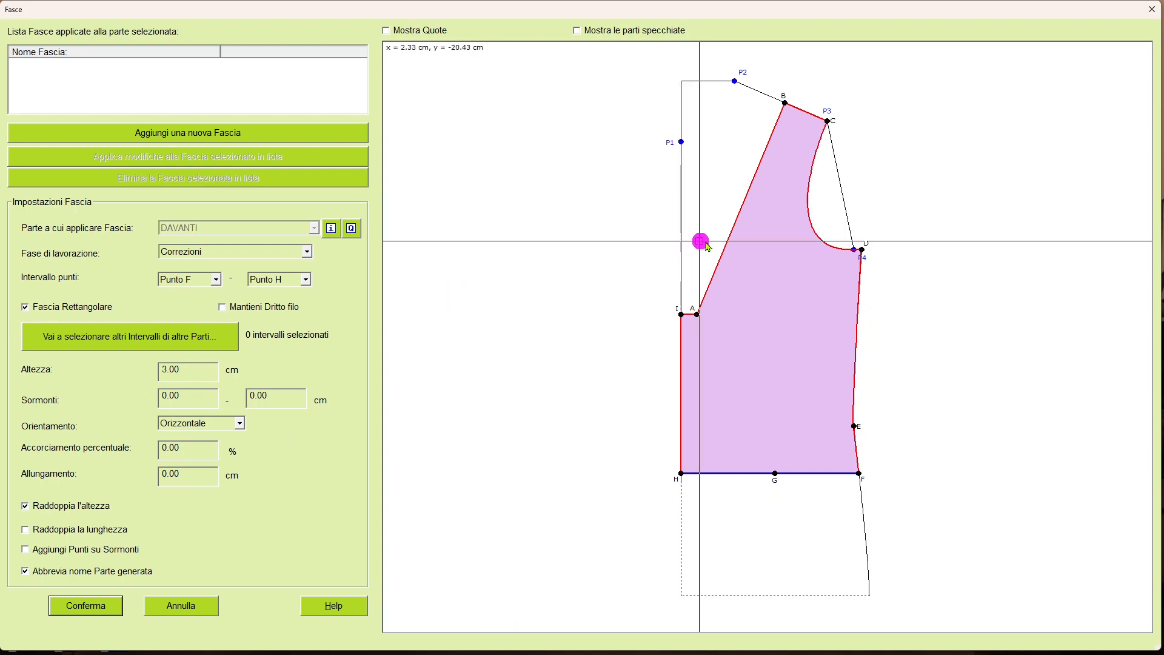
scroll(764, 229, "up", 4)
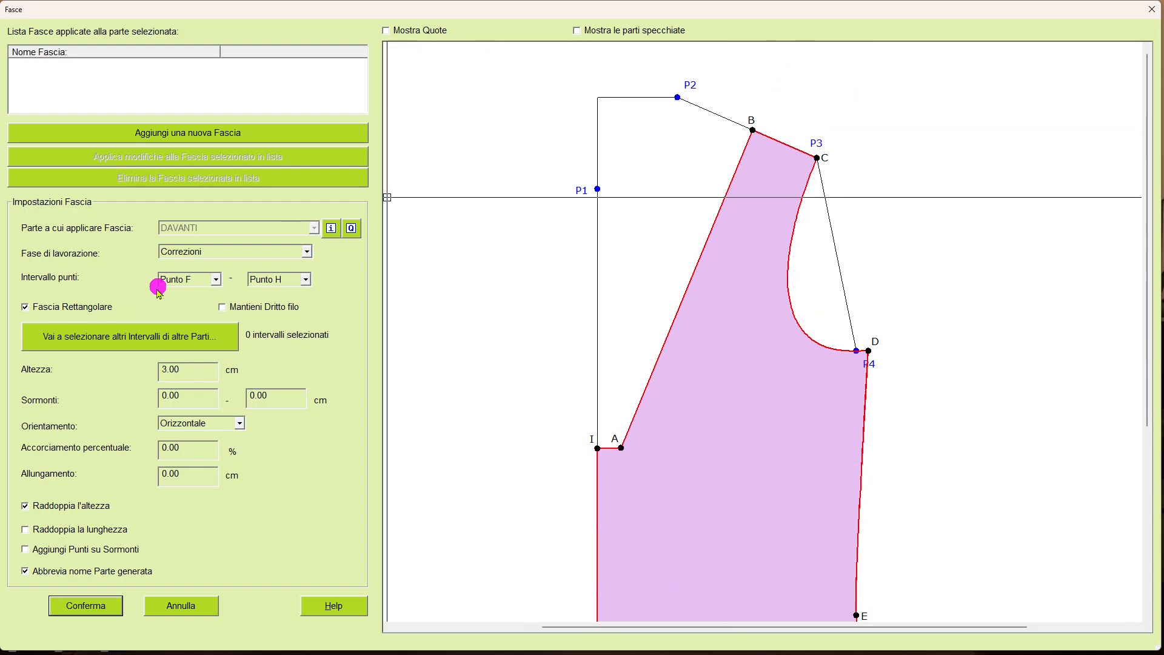
left_click(215, 279)
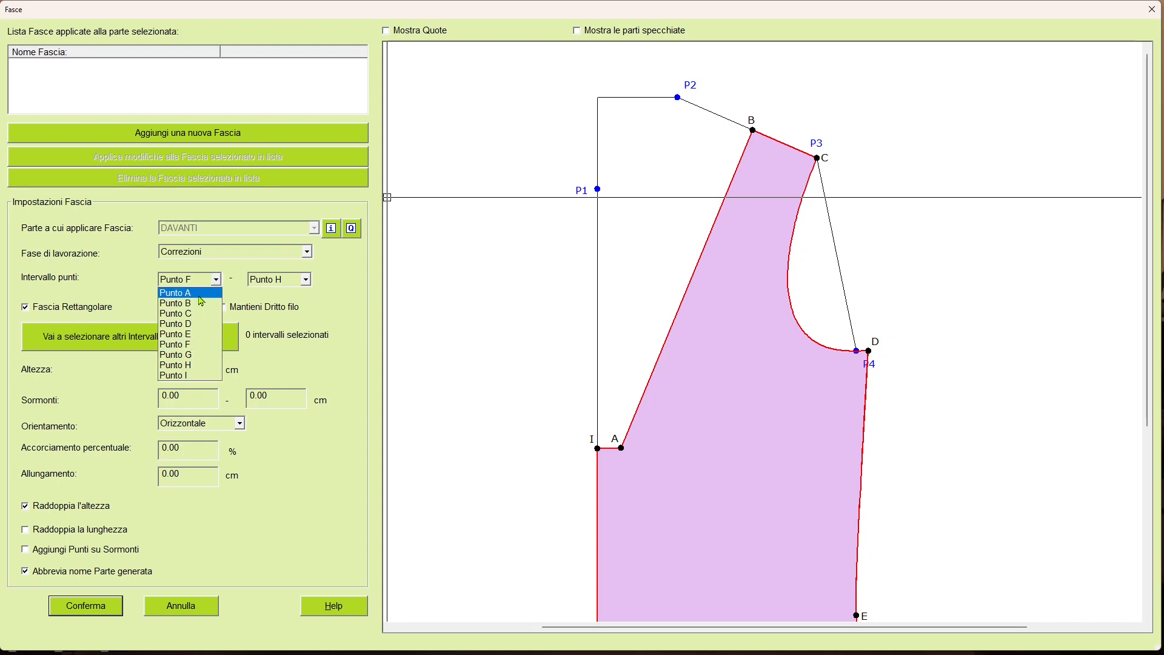
left_click(202, 292)
left_click(297, 282)
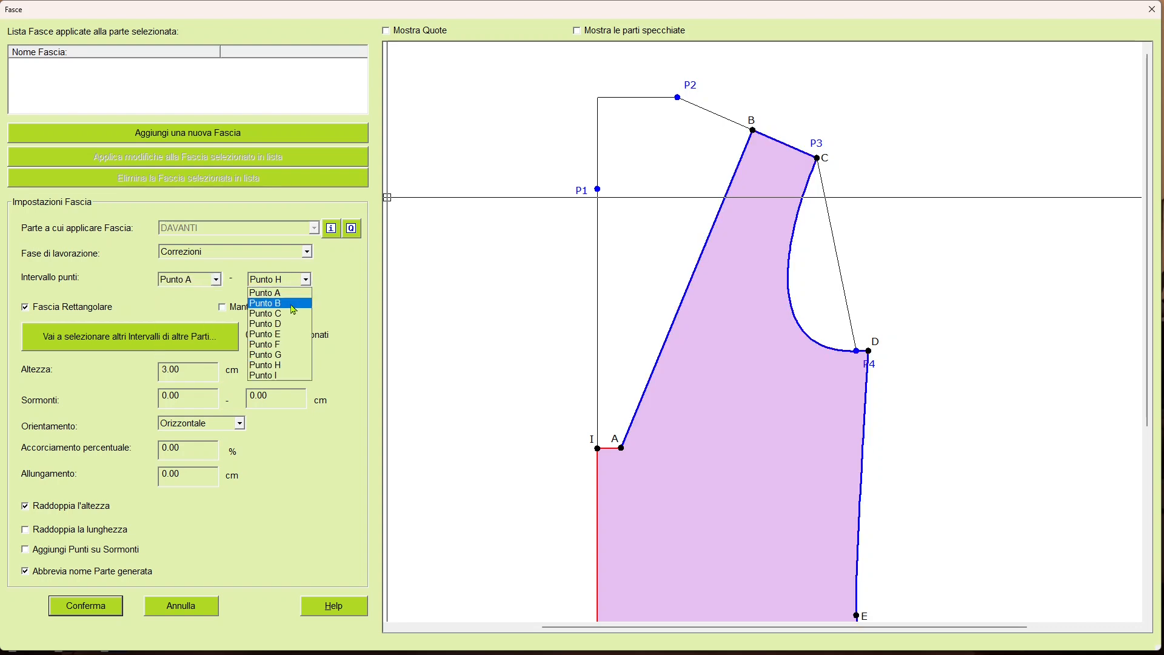
left_click(282, 302)
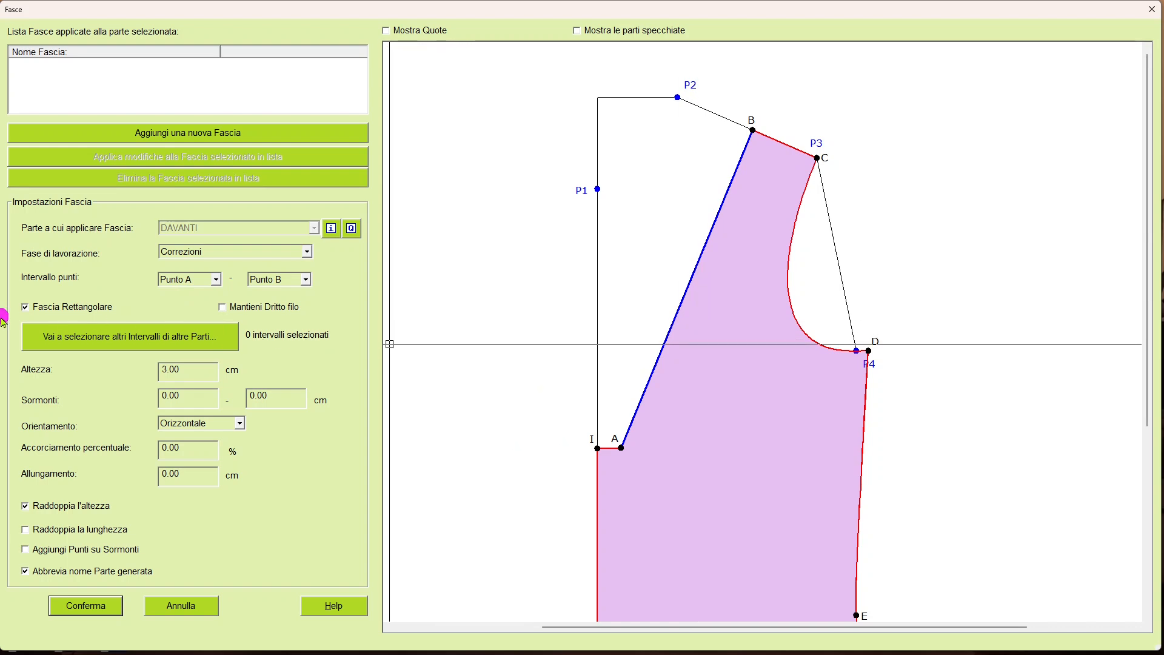
- Make the neckline band non-rectangular with a height of 4 cm, add it to the DAVANTI part and confirm
left_click(71, 307)
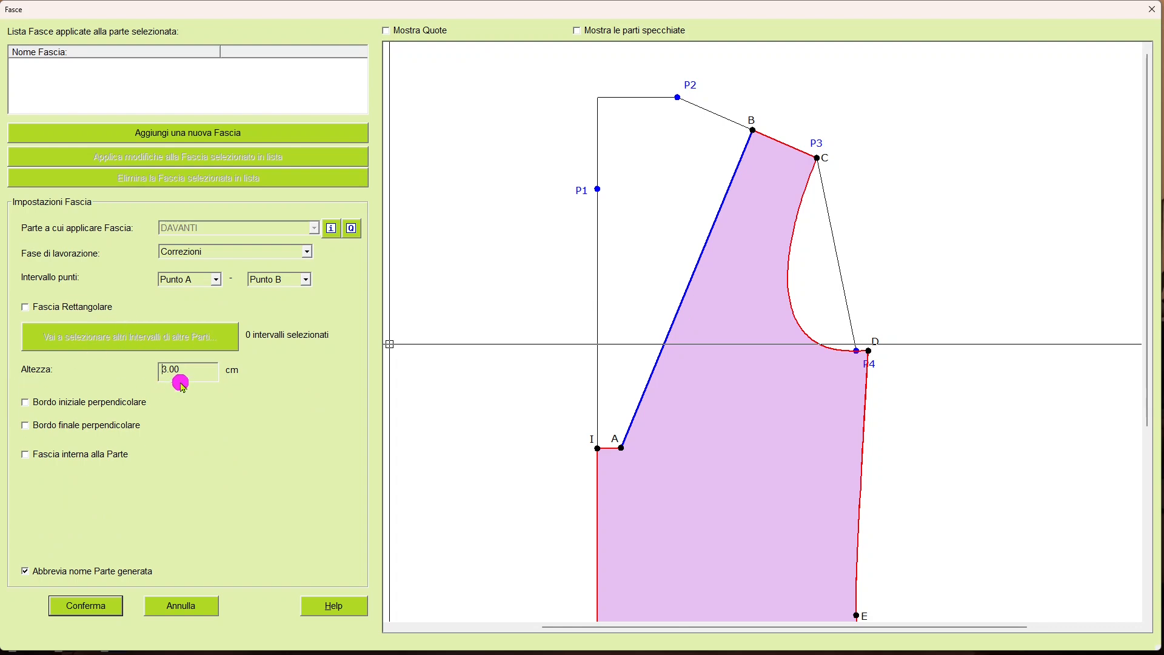
left_click_drag(192, 373, 111, 351)
type("4")
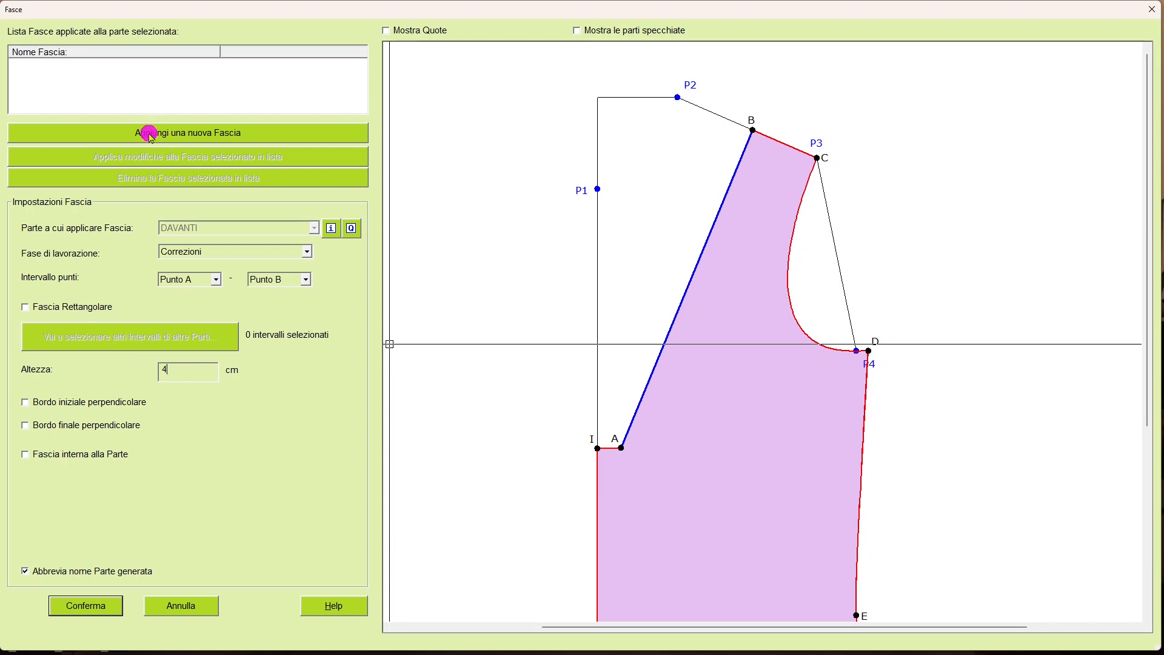
left_click(185, 134)
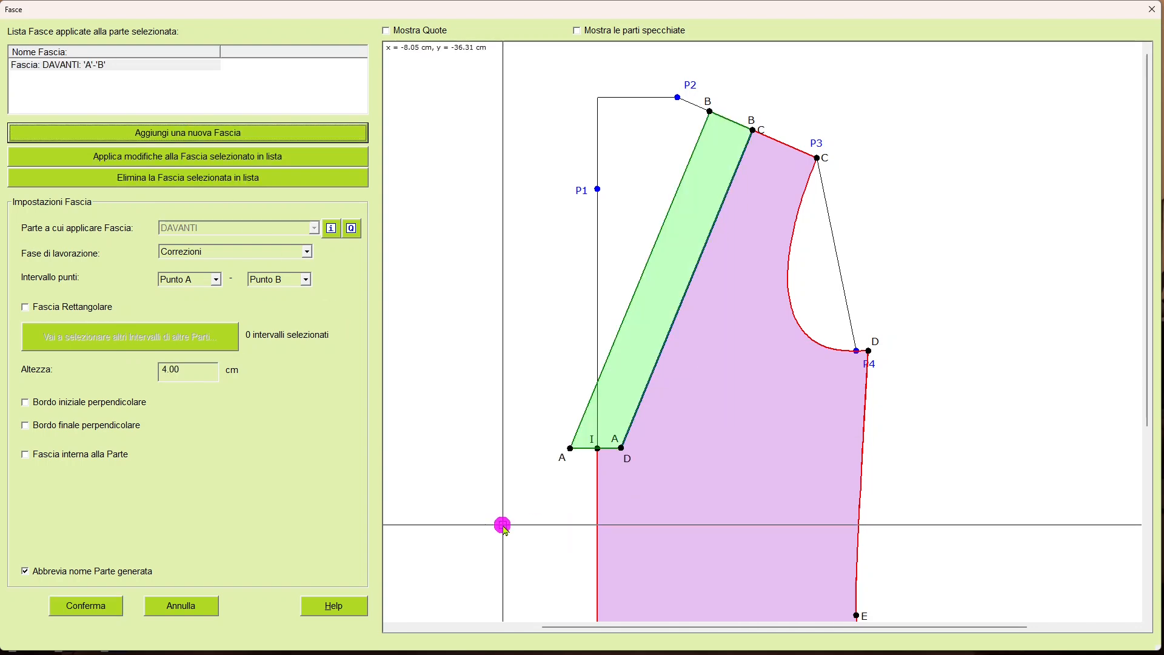
scroll(503, 526, "up", 2)
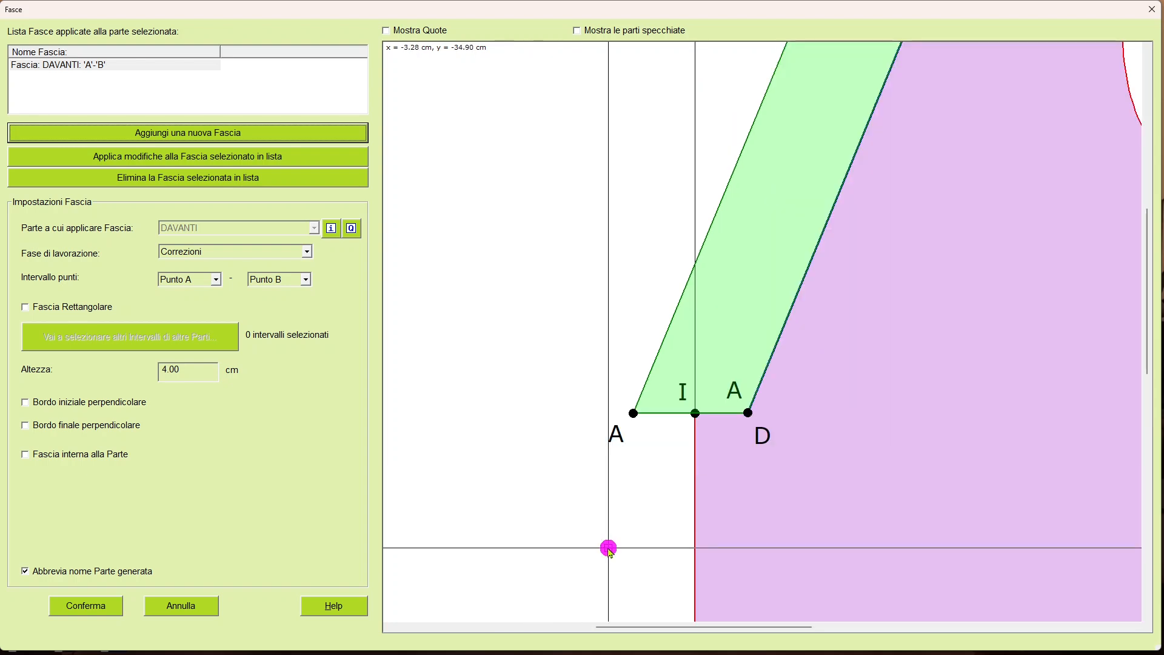
scroll(520, 538, "down", 2)
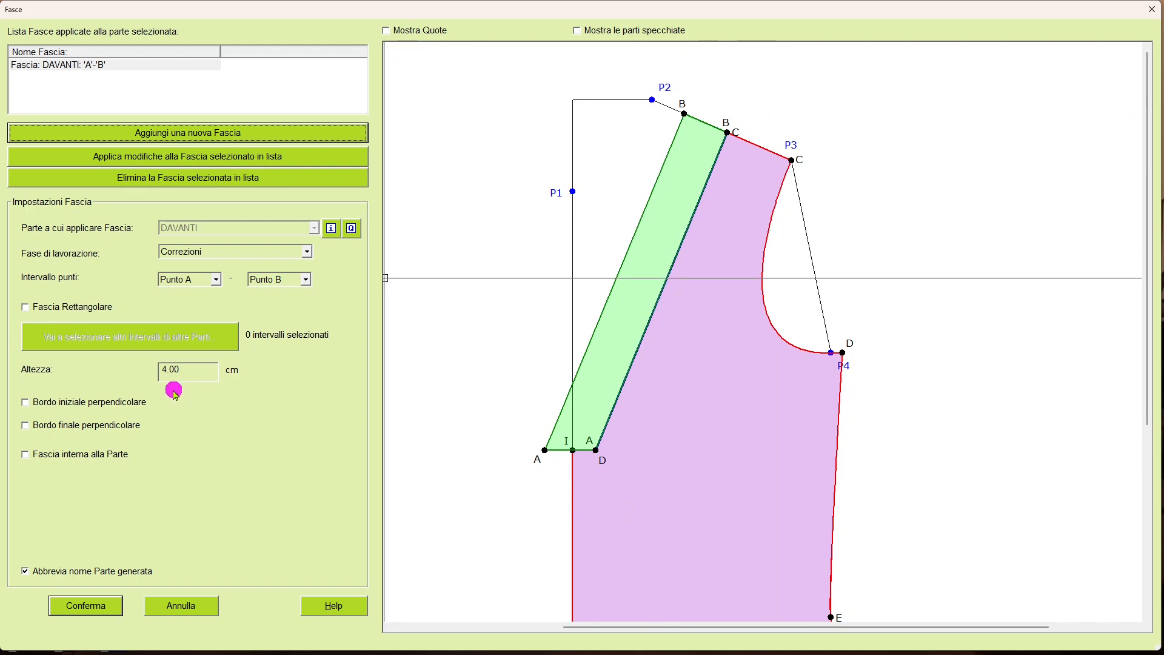
scroll(587, 481, "up", 2)
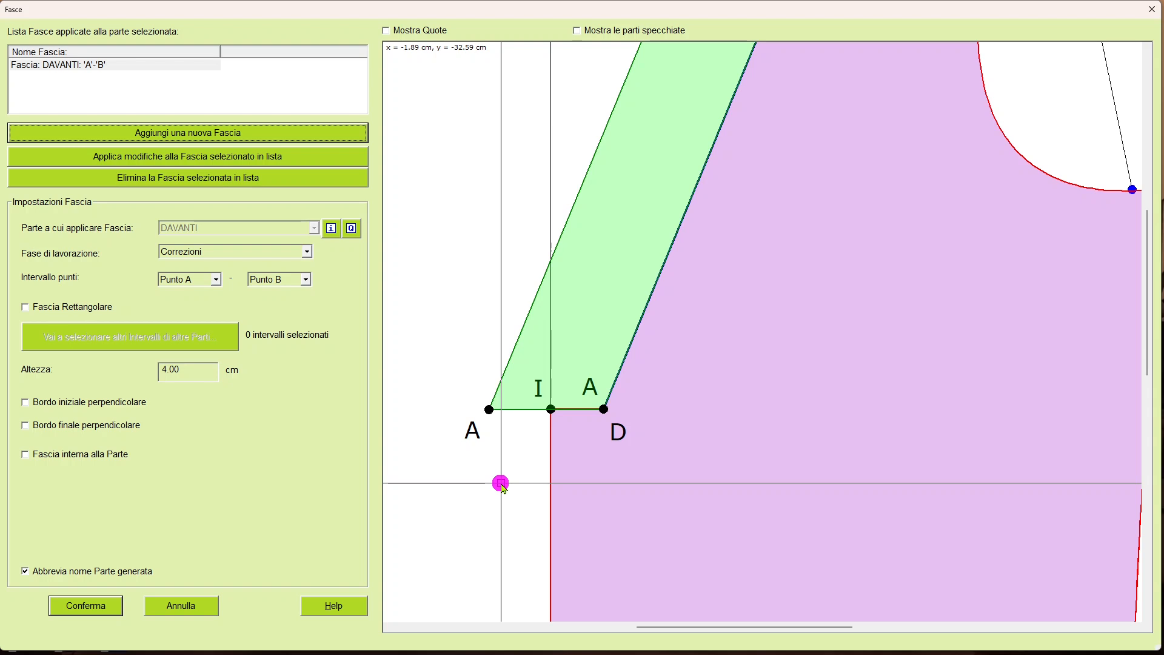
left_click(96, 605)
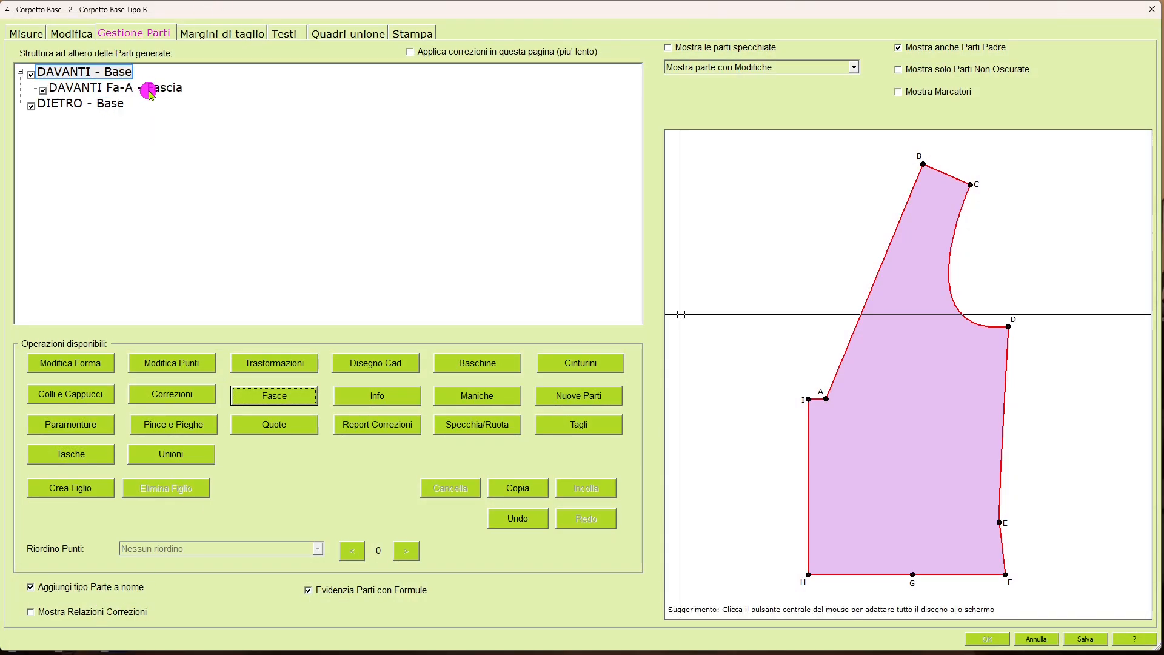
- Open the shape of the DAVANTI Fa-A band and check the length of its lower edge D-A
left_click(149, 91)
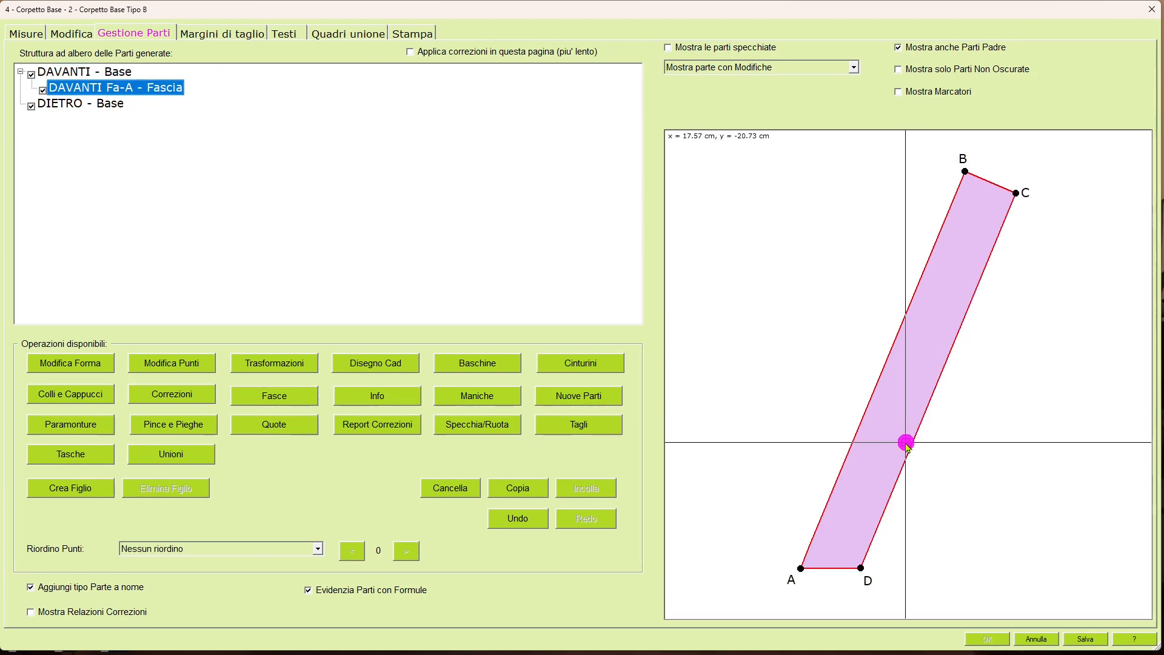
left_click(91, 368)
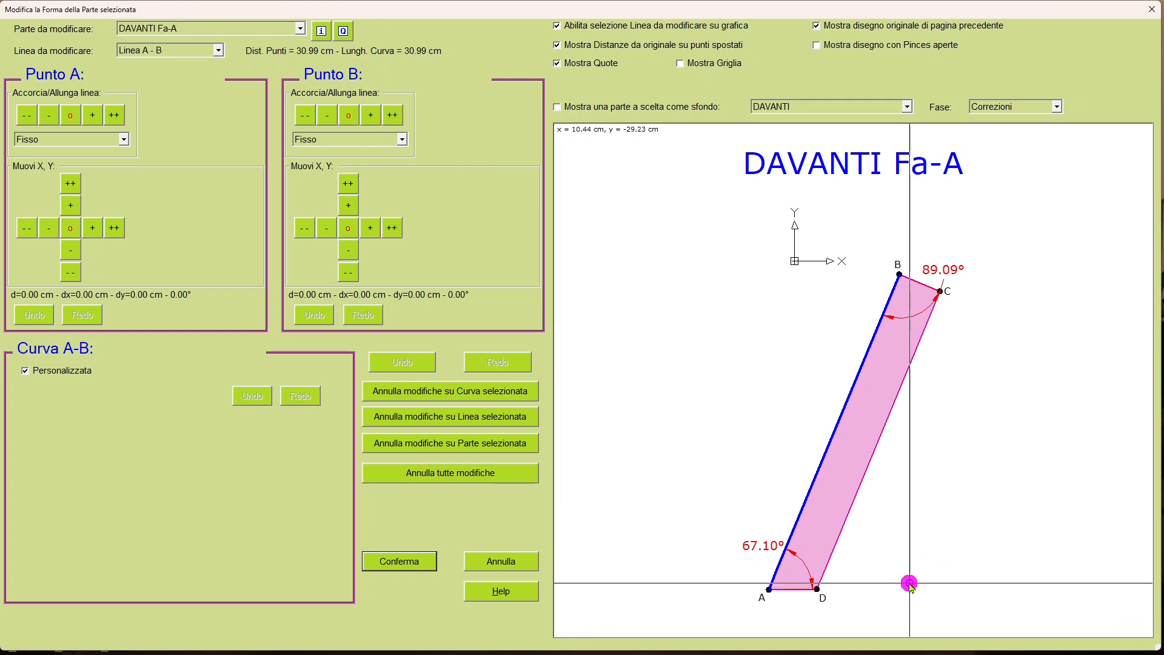
scroll(796, 611, "up", 2)
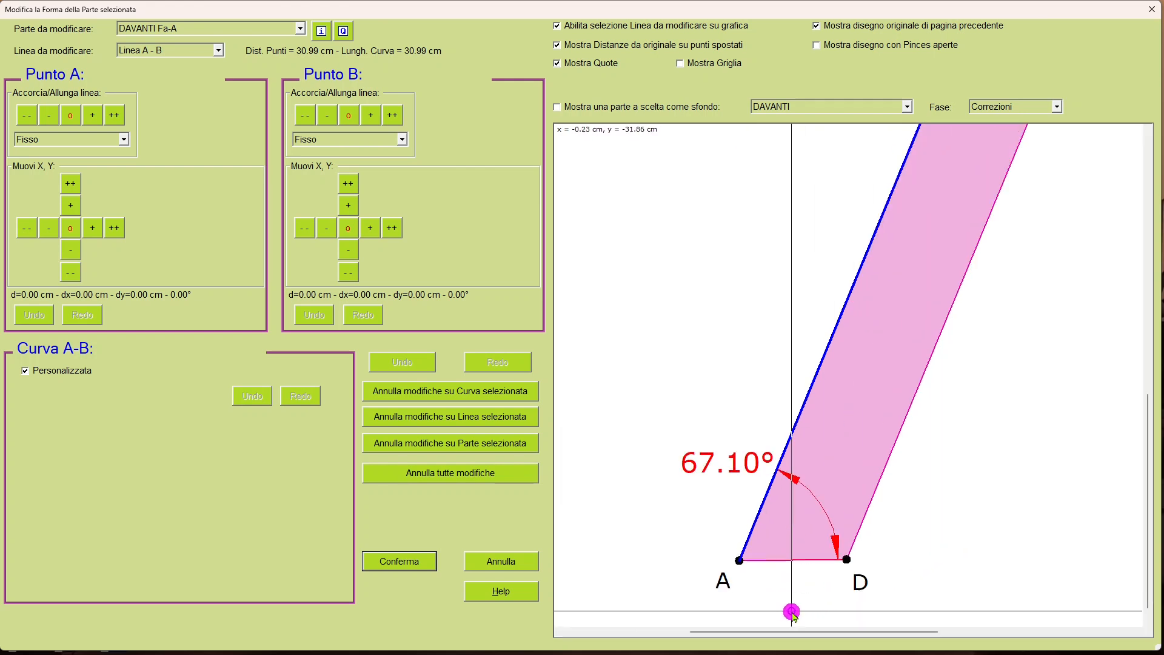
left_click(797, 562)
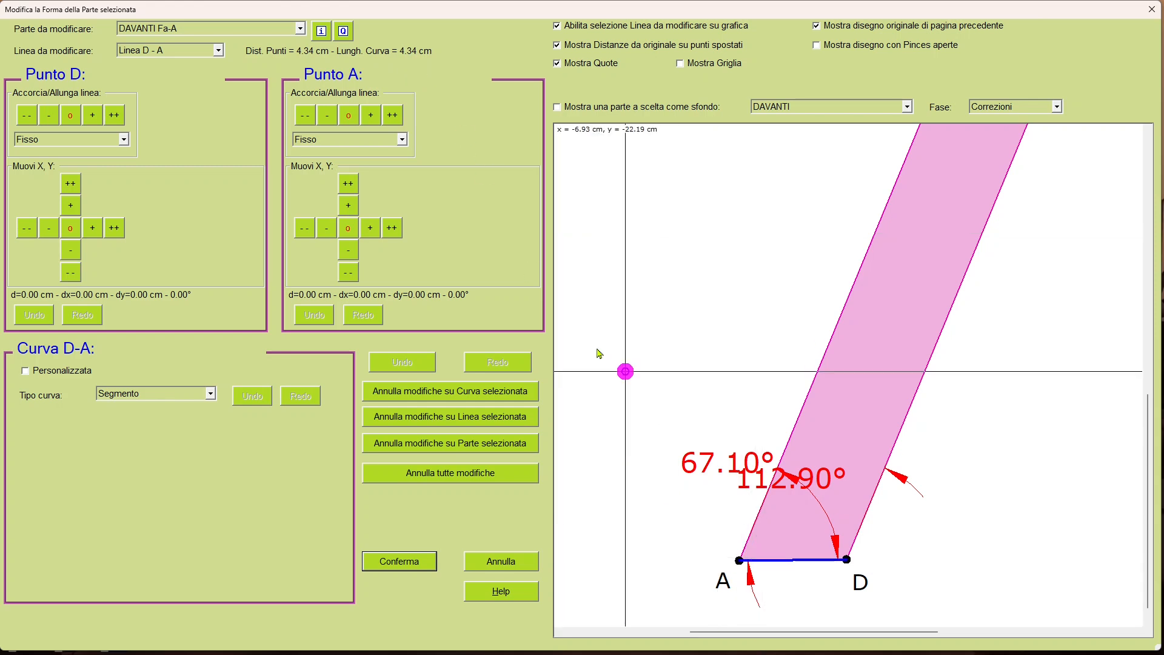
- Try shifting point A of the band 0.3 cm horizontally towards point D
left_click(371, 230)
left_click(371, 229)
left_click(371, 229)
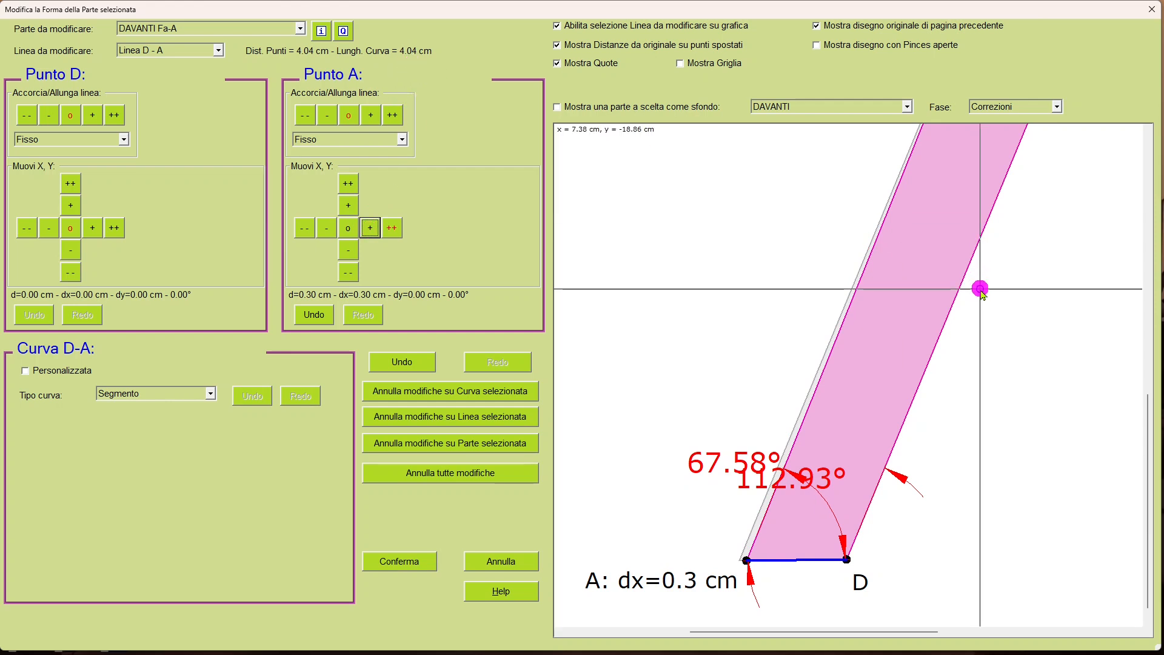
scroll(981, 294, "down", 3)
scroll(897, 434, "up", 3)
left_click_drag(863, 449, 839, 269)
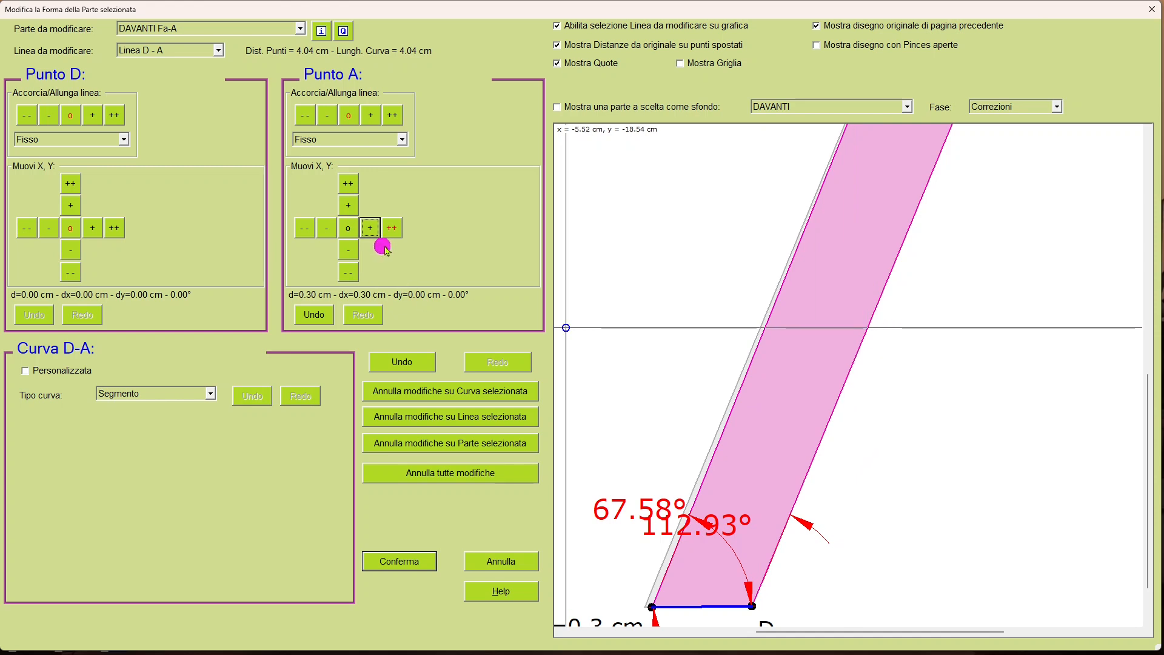
- Reset the displacement of the band's point A to zero and confirm the shape
left_click(348, 228)
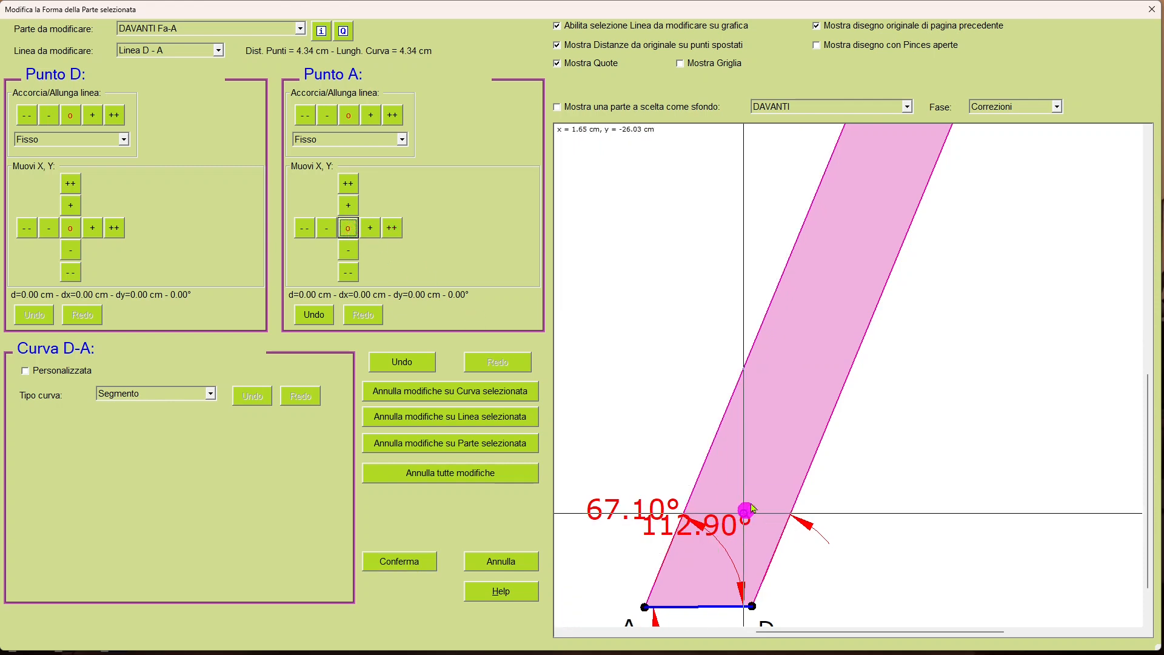
left_click_drag(749, 507, 772, 442)
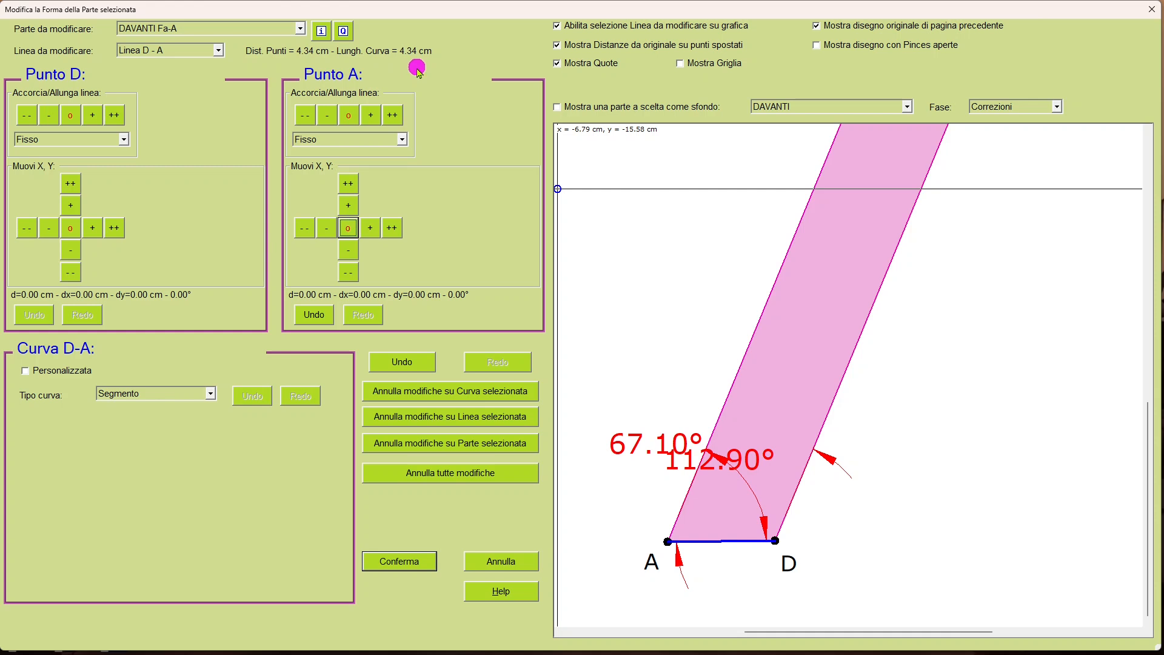
left_click(412, 565)
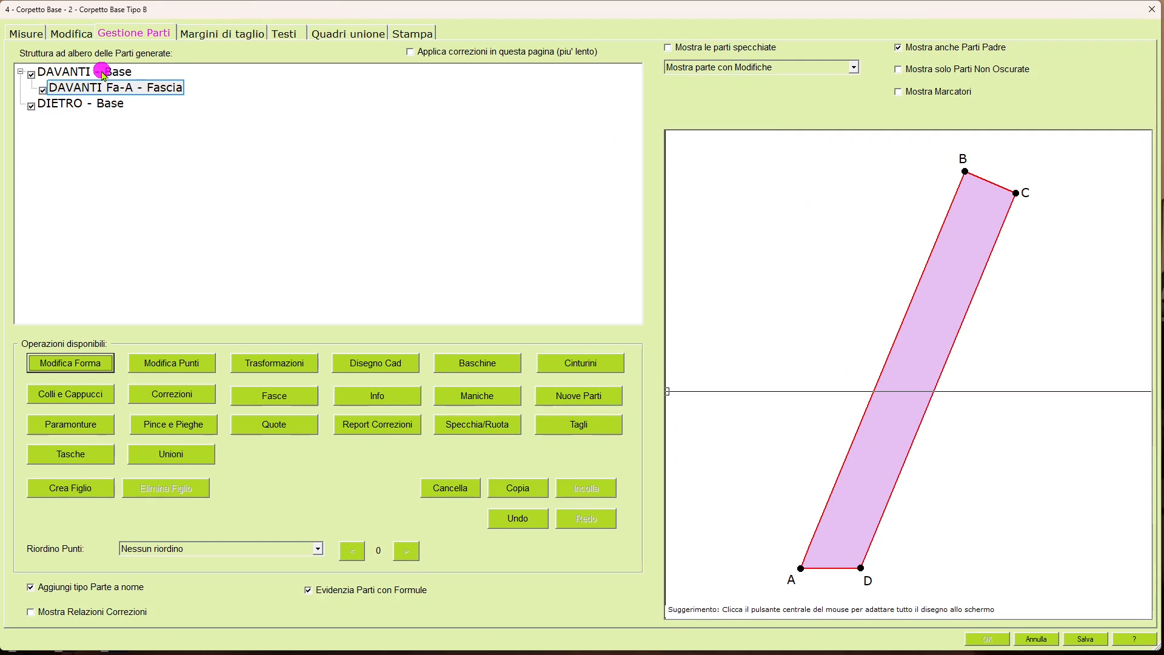
- Edit the DAVANTI part's shape at line I-A, hiding the dimensions and the distances shown on moved points
left_click(102, 73)
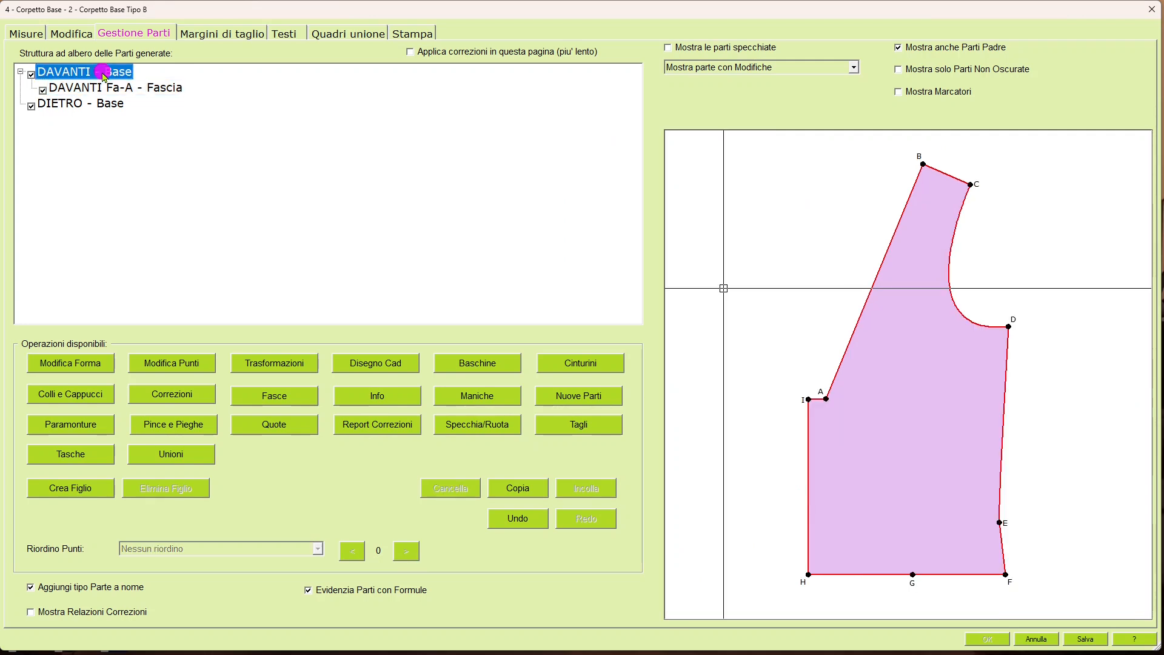
left_click(92, 366)
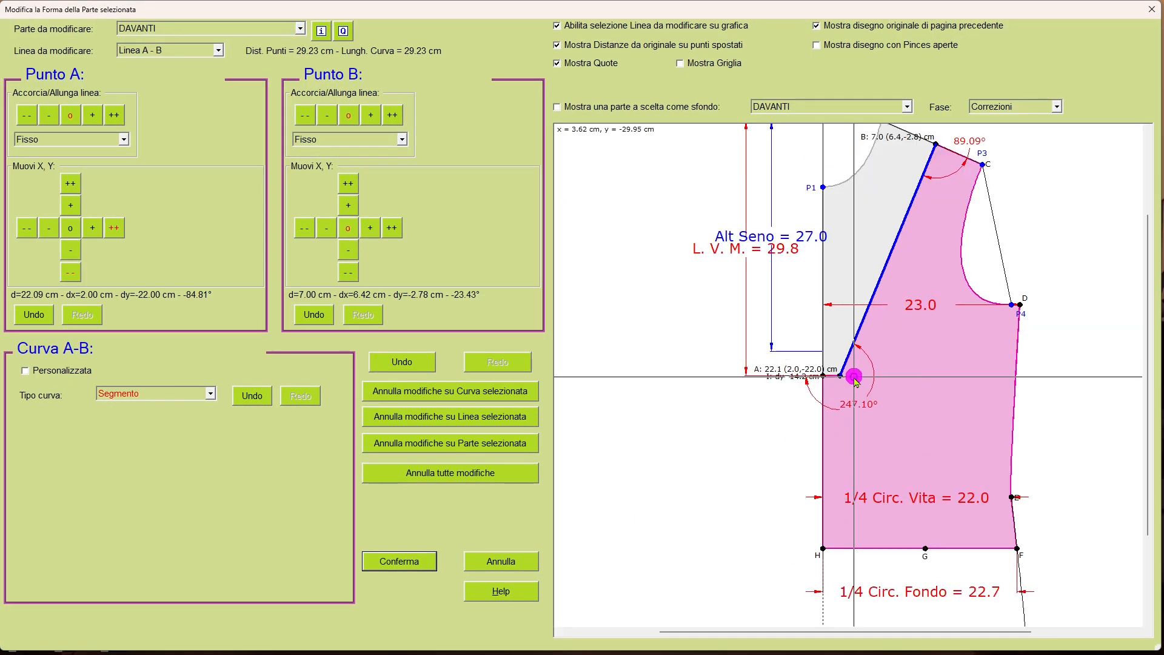
scroll(855, 377, "up", 3)
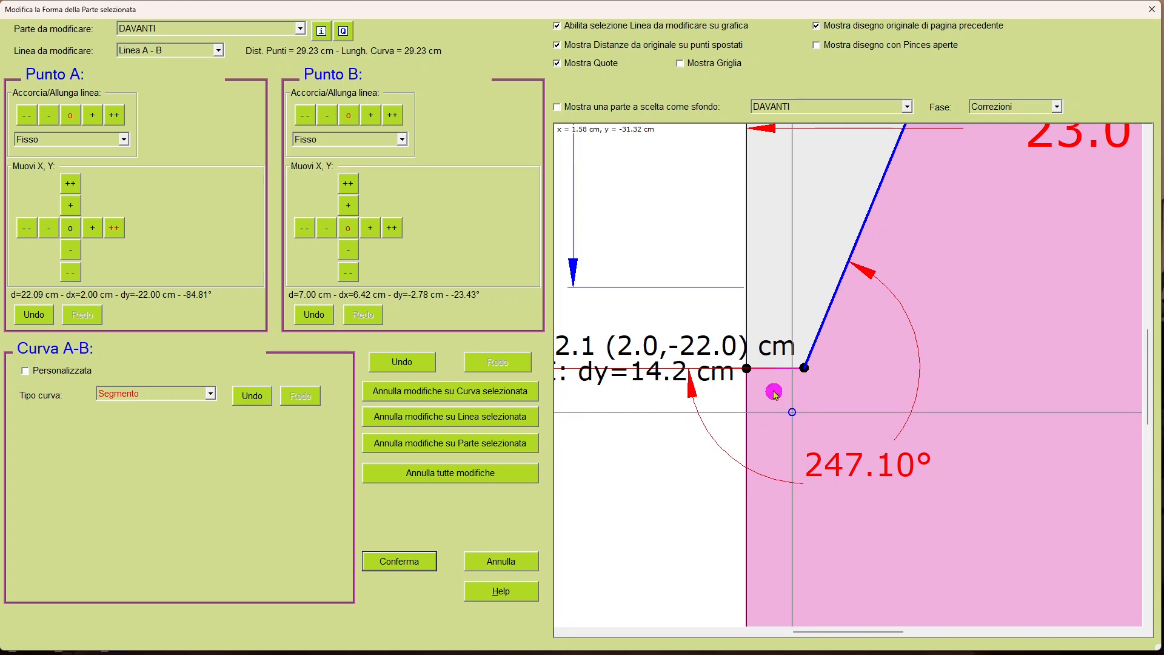
left_click(772, 368)
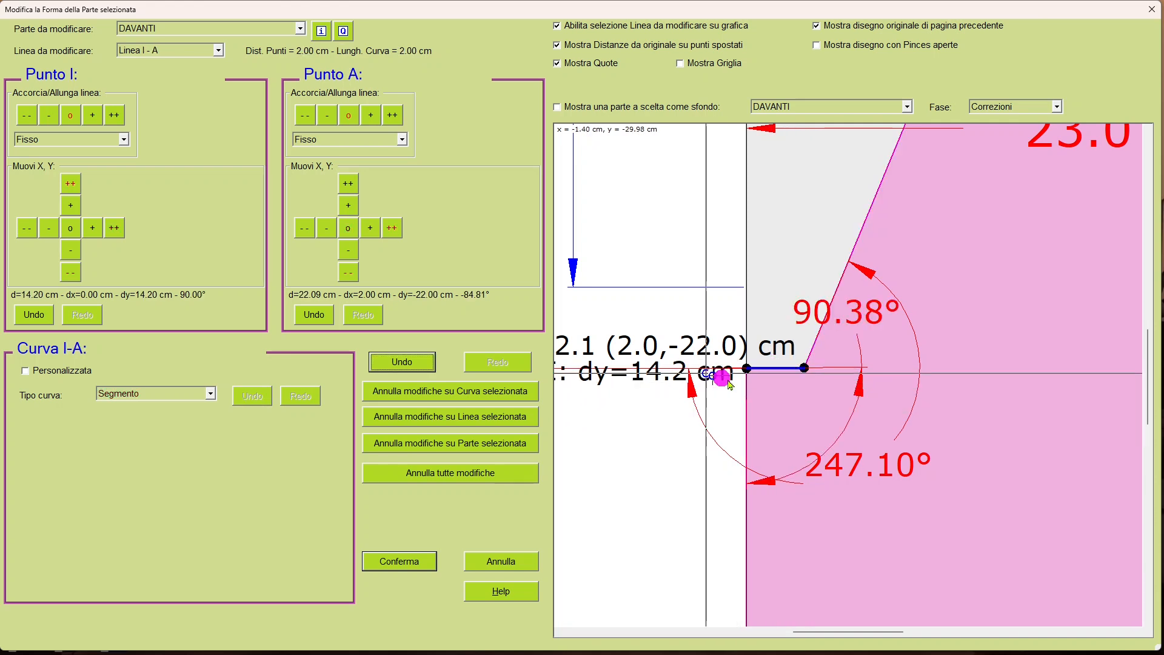
left_click(558, 63)
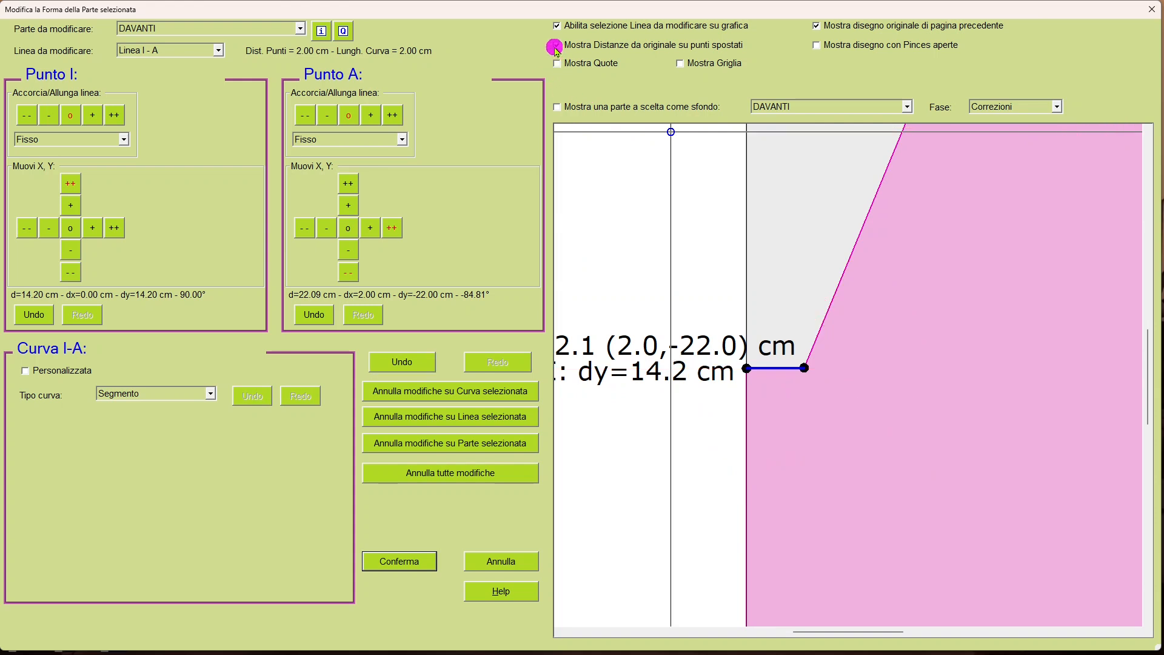
left_click(556, 47)
scroll(773, 422, "up", 2)
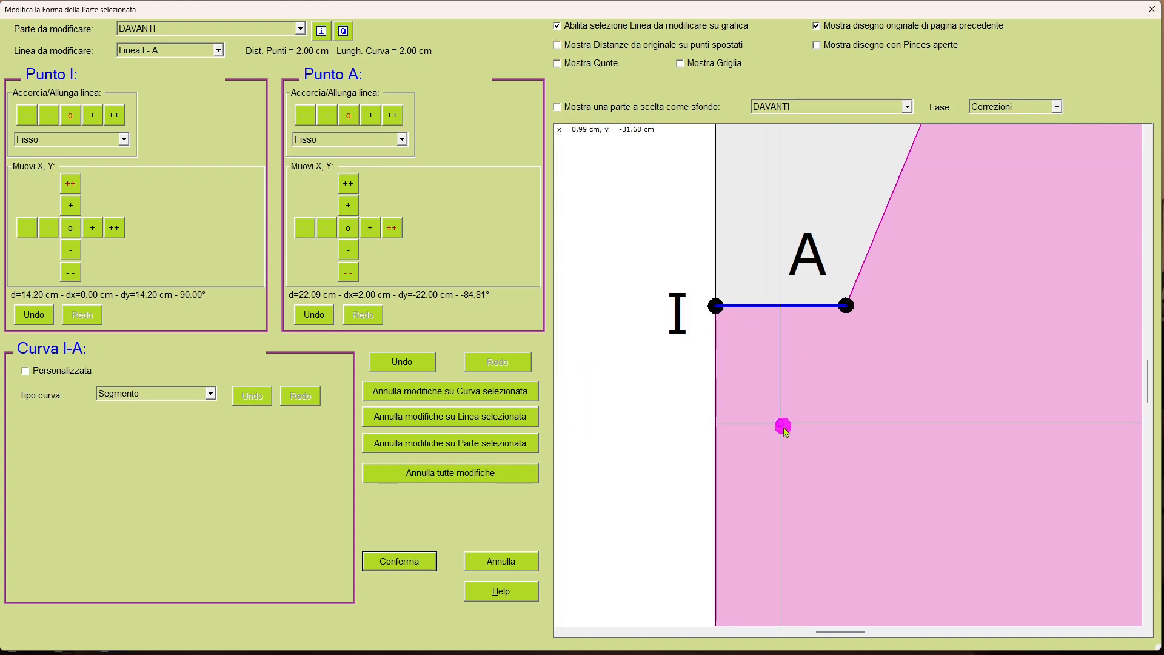
left_click_drag(782, 429, 758, 468)
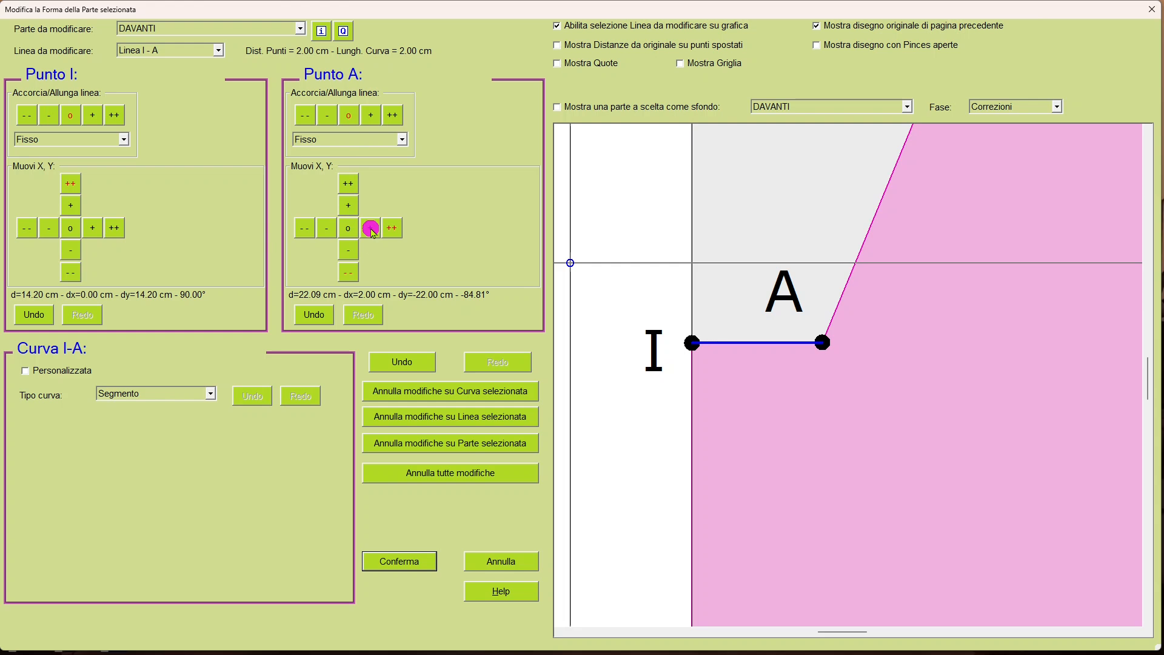
- Move point A of DAVANTI further inward to a total horizontal displacement of 2.20 cm and confirm the shape
left_click(371, 228)
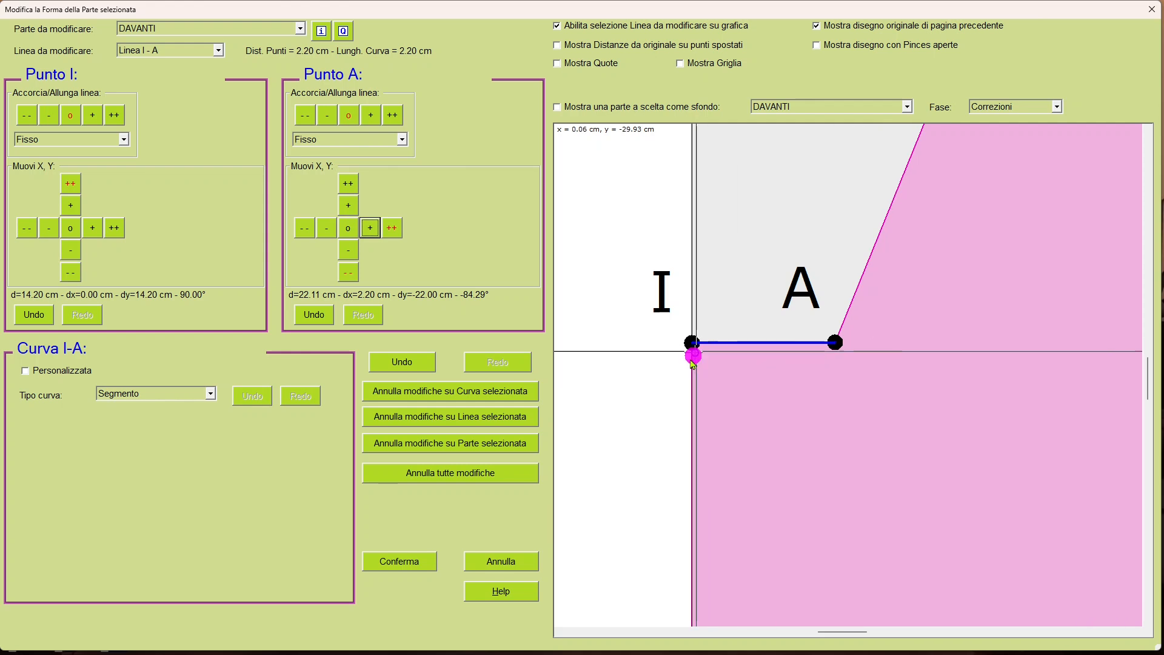
scroll(842, 358, "down", 3)
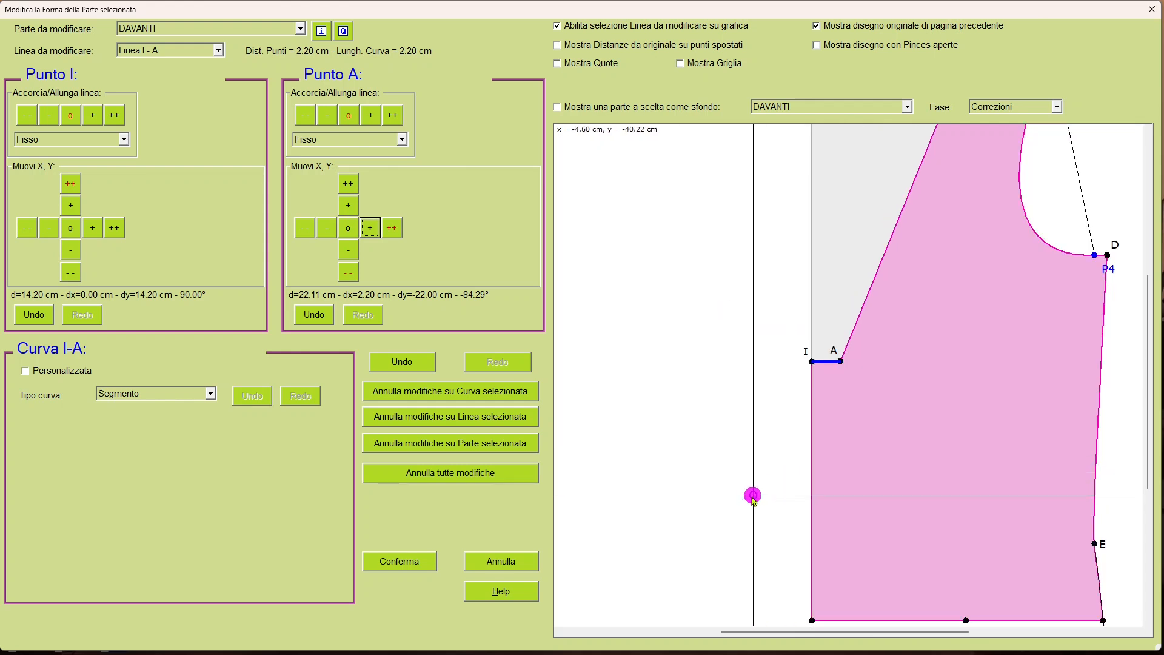
scroll(749, 497, "down", 1)
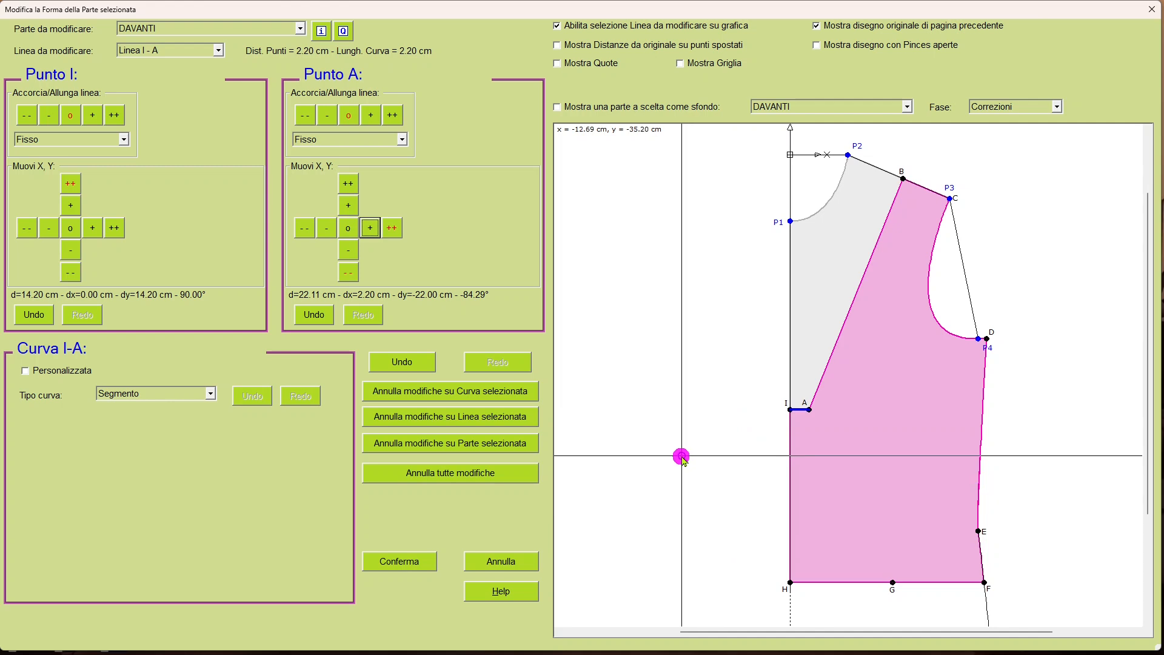
left_click(413, 567)
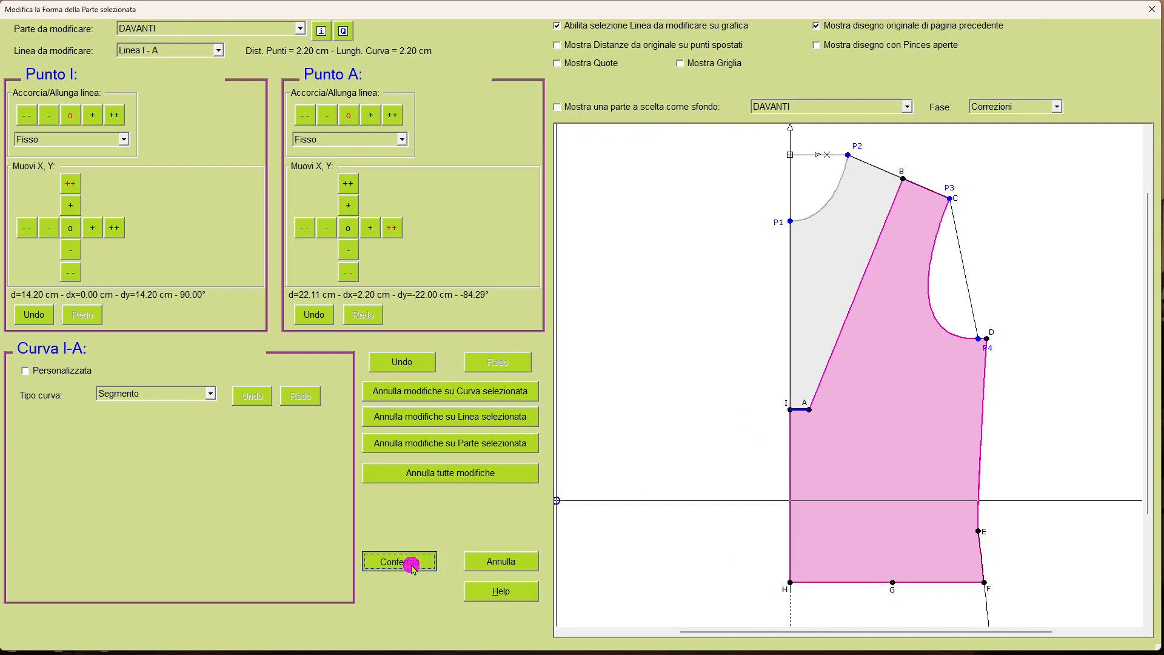
- Add a doubling mirror to the DAVANTI Fa-A band, using the line between points A and B as the axis without alignment
left_click(176, 91)
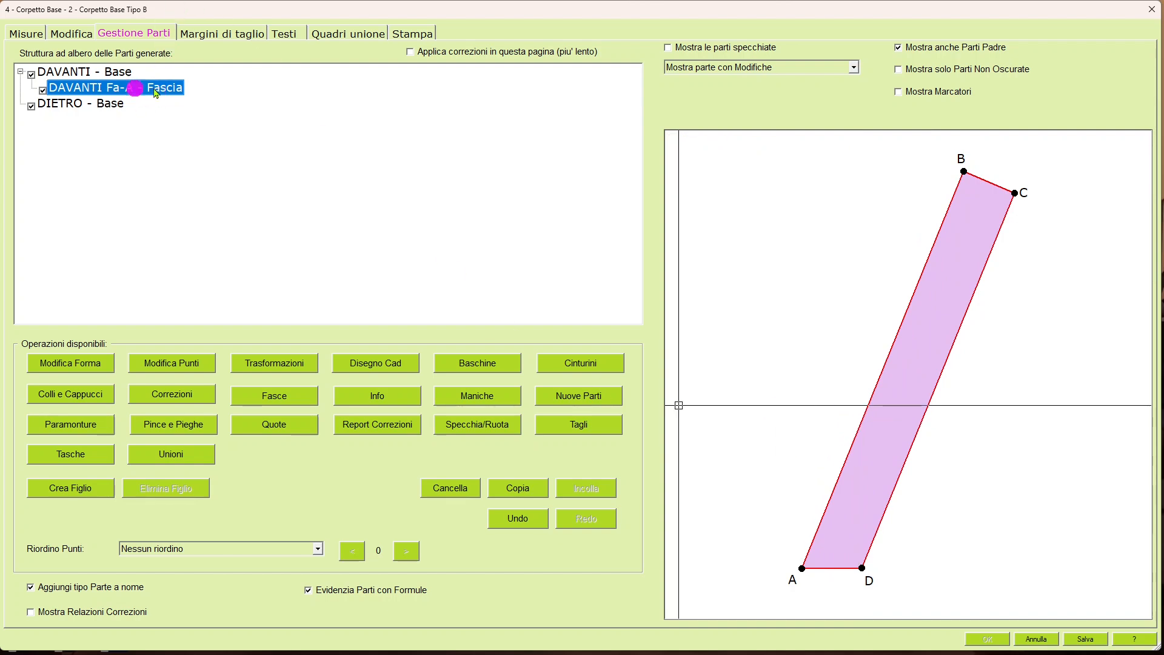
left_click(482, 425)
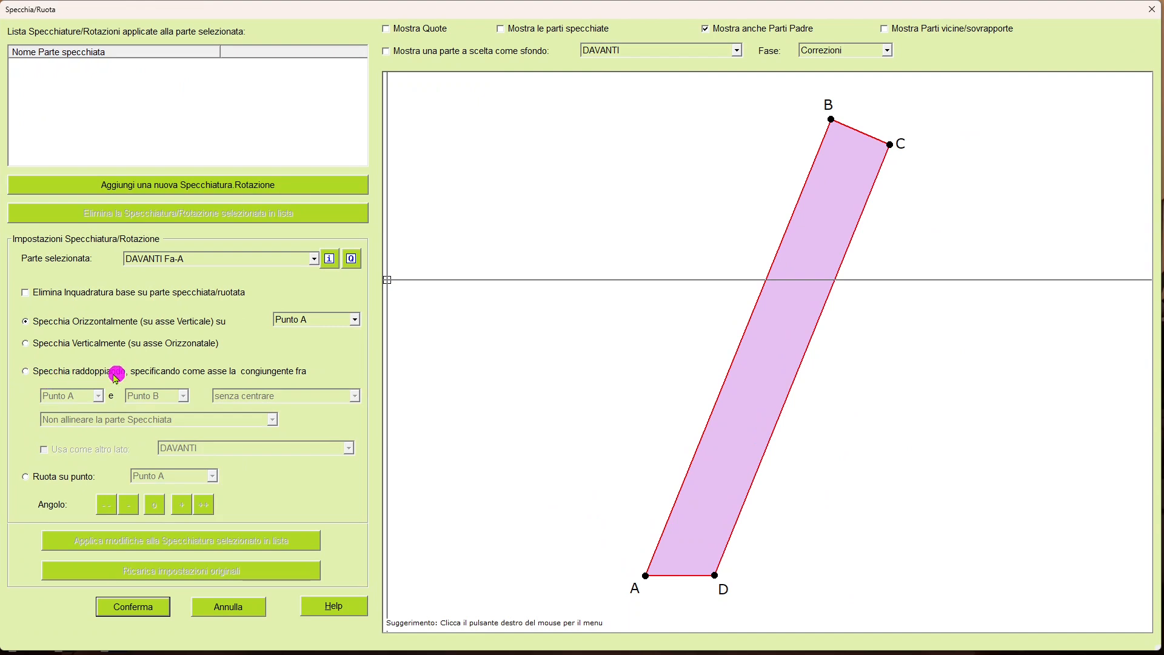
left_click(92, 371)
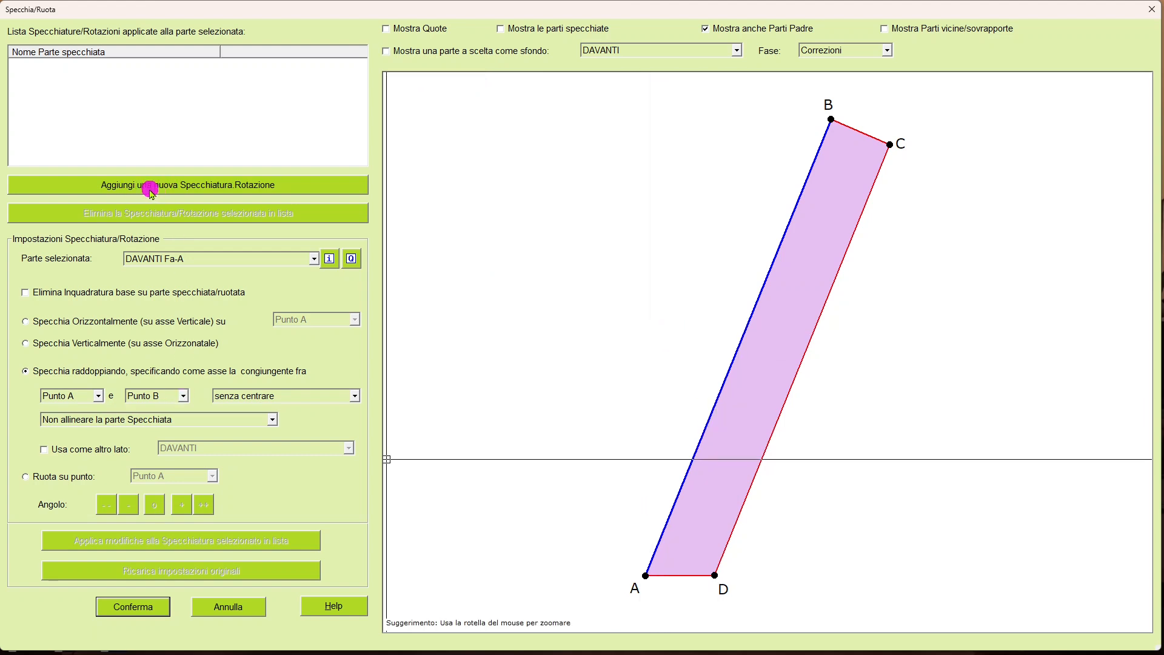
left_click(180, 187)
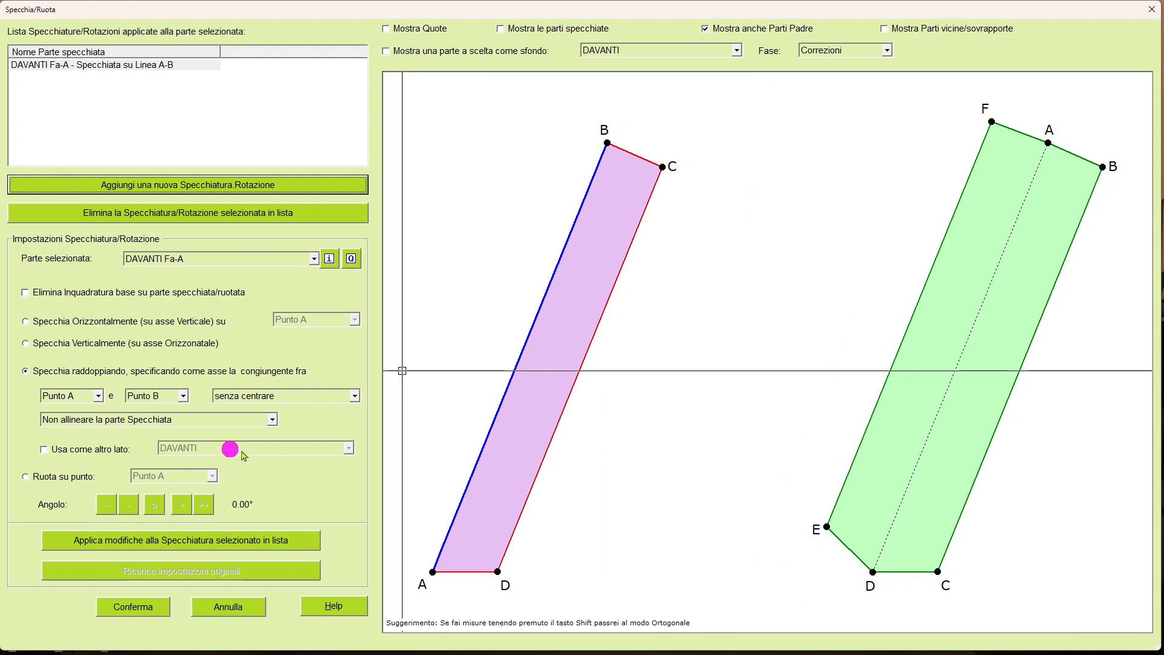
- Align the mirror axis of the doubled band vertically, apply the change to the listed mirroring and confirm it
left_click(274, 421)
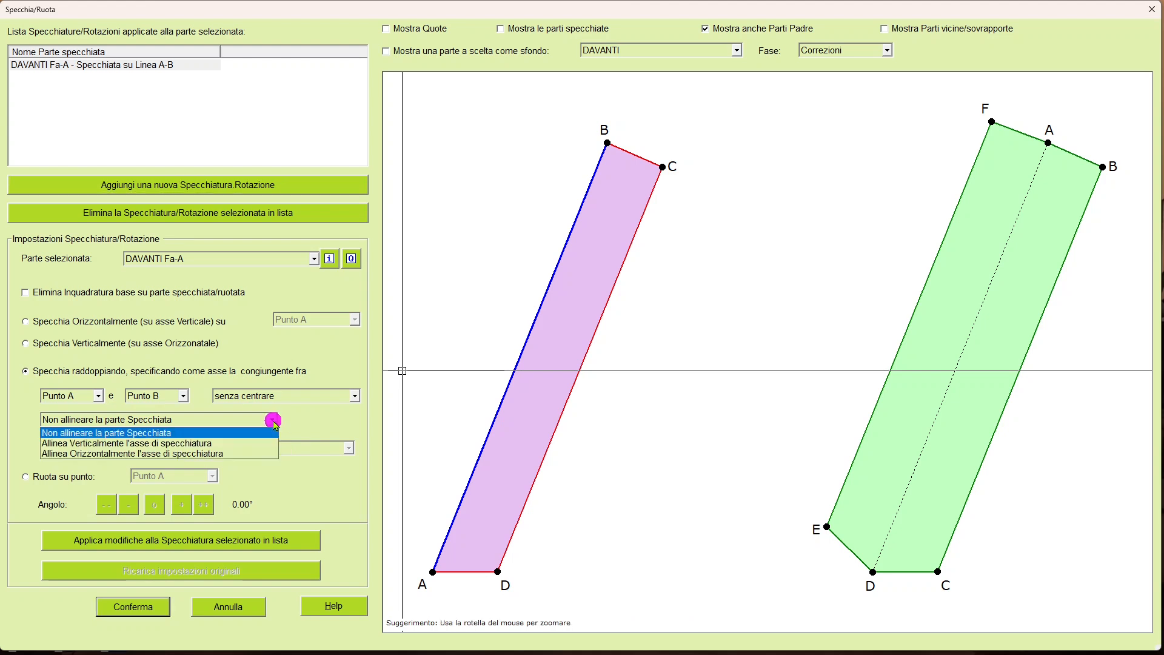
left_click(121, 443)
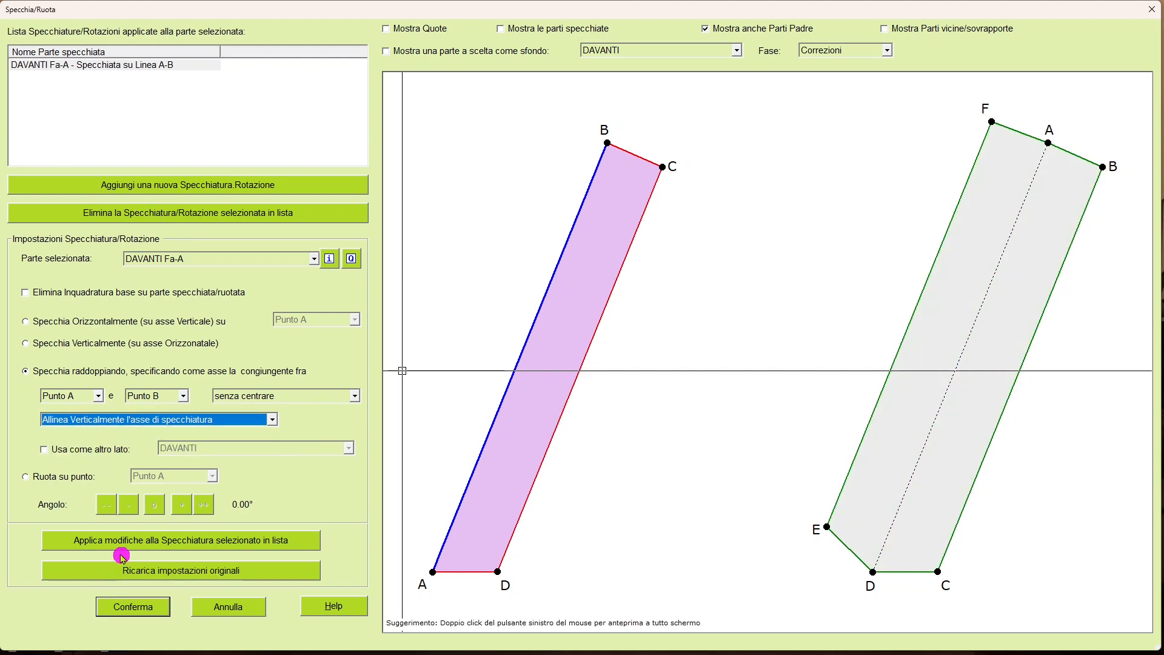
left_click(177, 546)
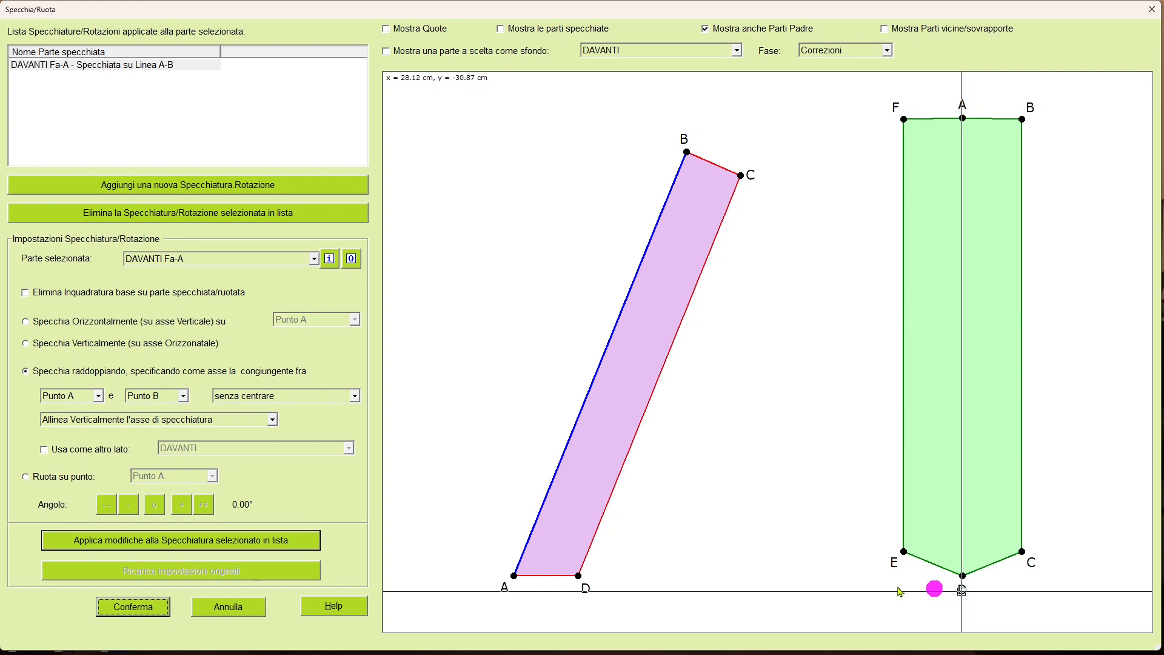
left_click(133, 606)
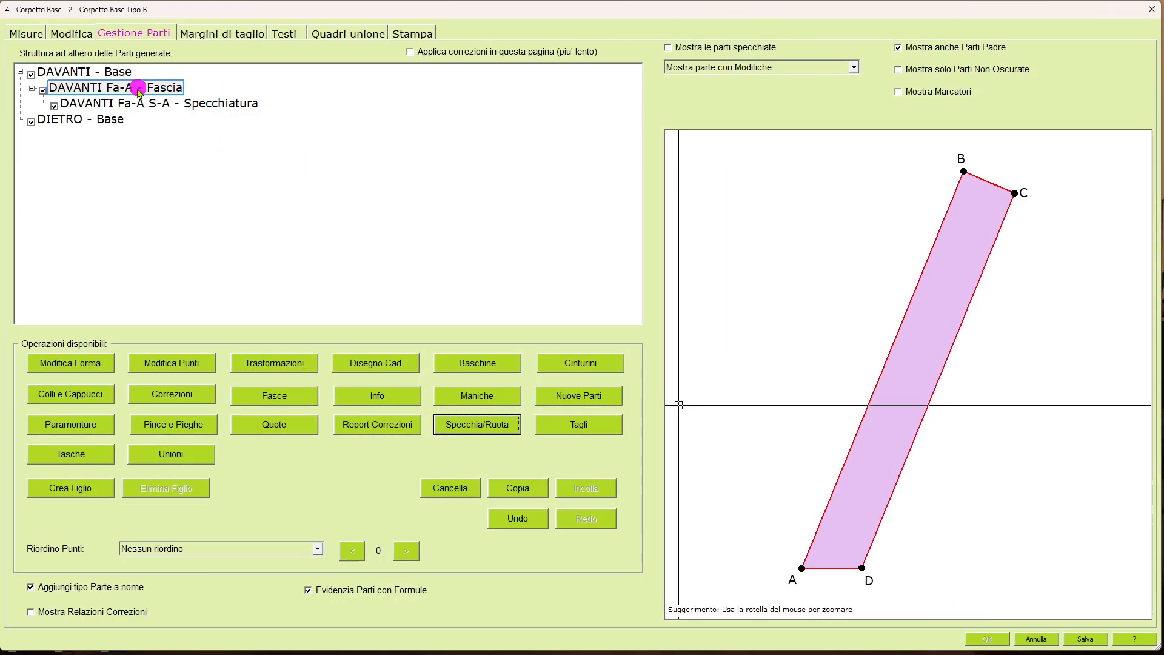
- Switch off the original DAVANTI Fa-A band in the parts tree and display its mirrored part
left_click(42, 89)
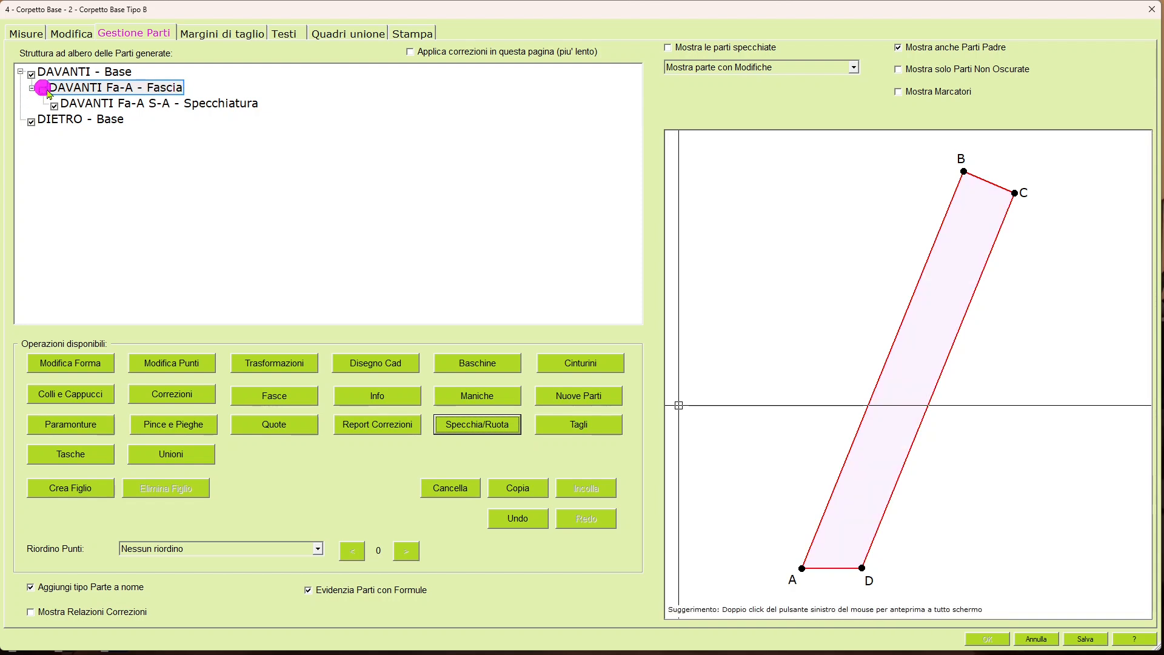
left_click(223, 104)
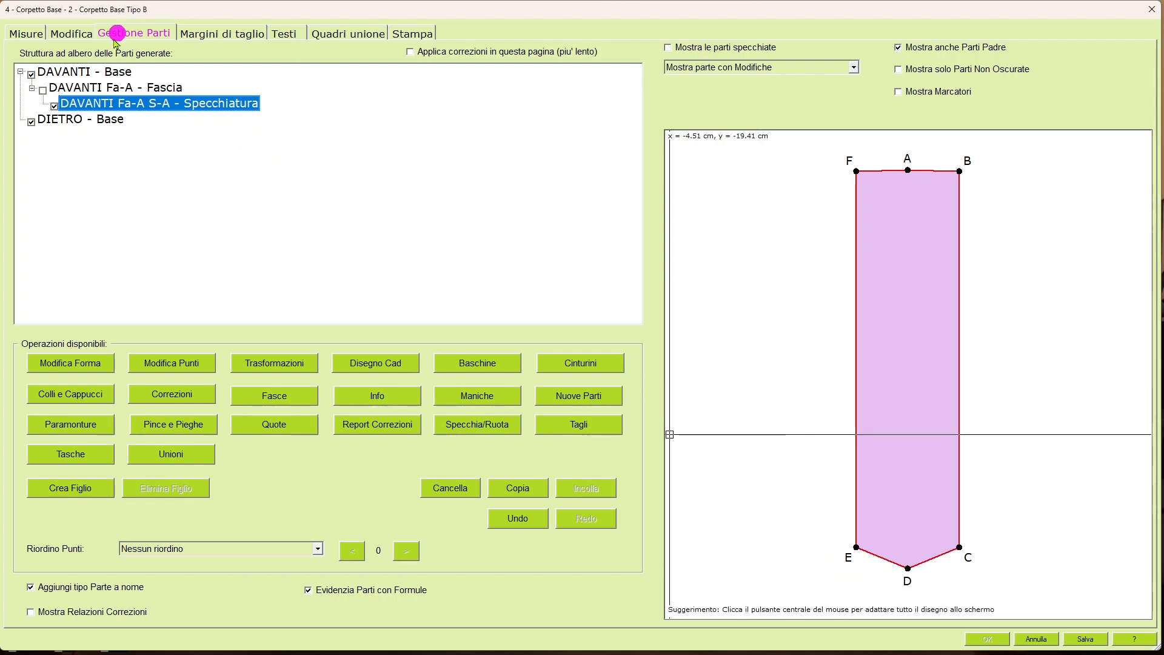
- Review the DAVANTI base part and the mirrored band, then switch to Paint Shop Pro to compare them with the Immagine 1.jpg sketch
left_click(114, 71)
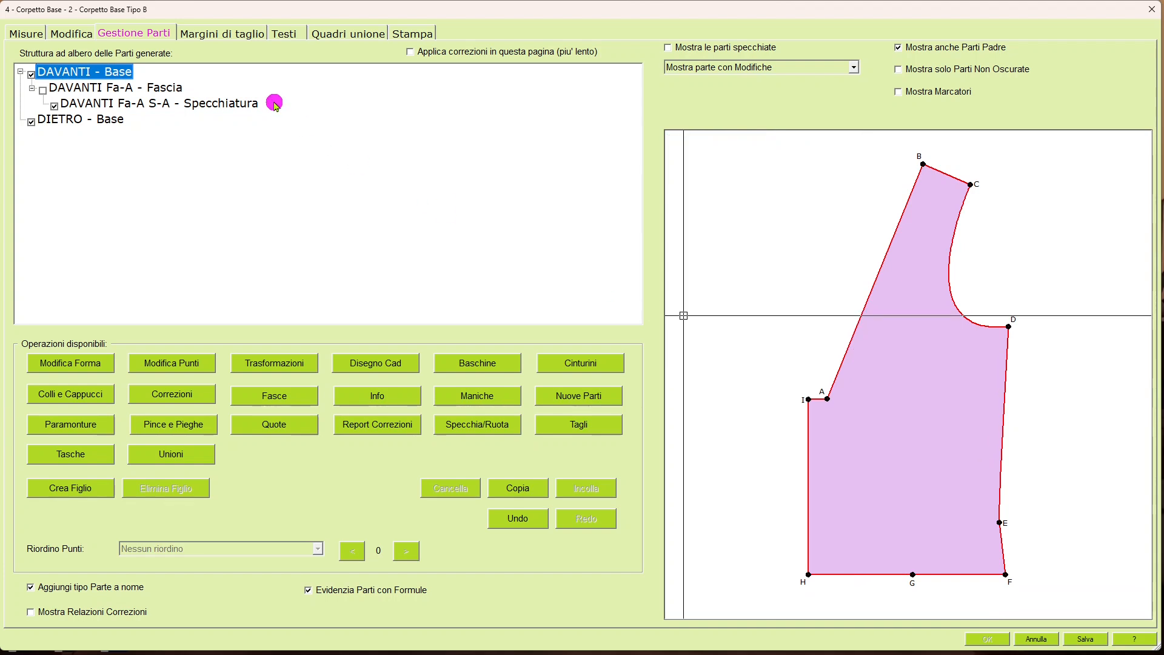
left_click(248, 103)
left_click(667, 654)
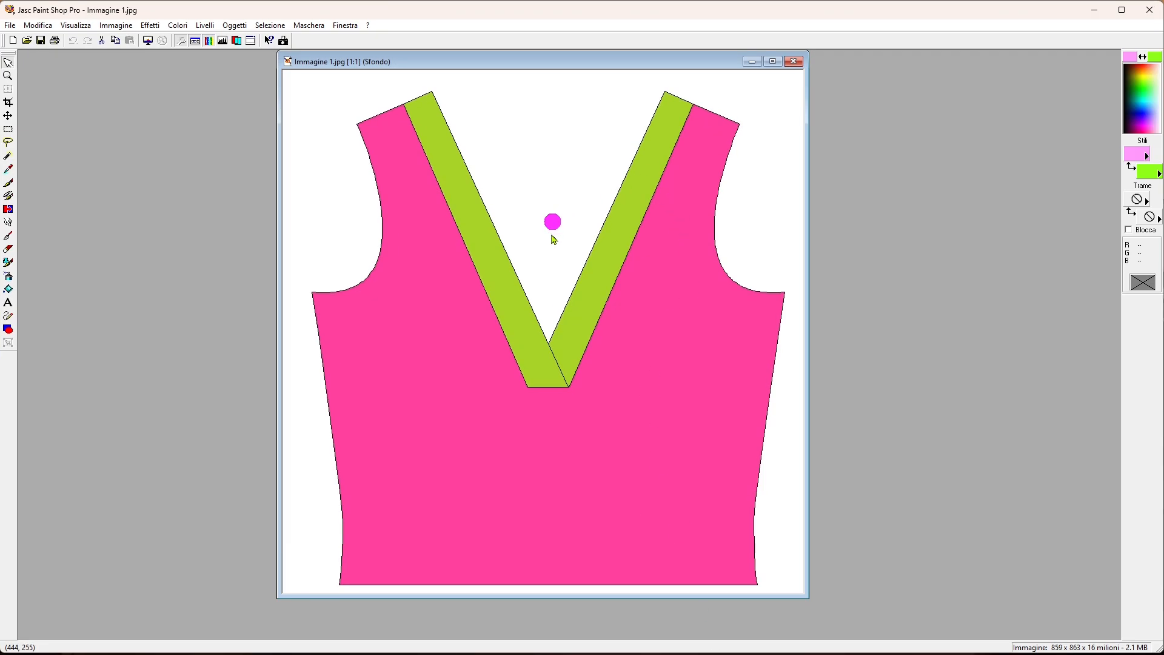